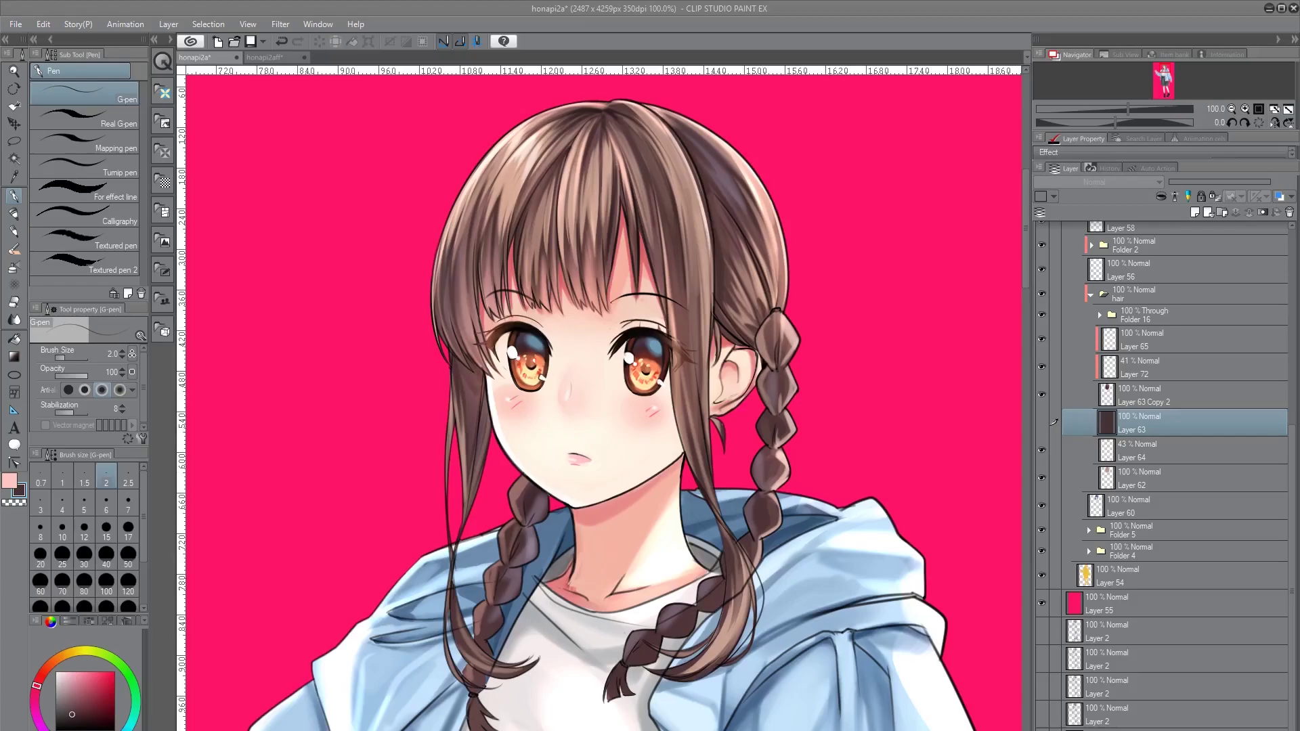
Hide hair Layers 65 and 64, keeping Layers 62 and 63 visible for the flat dark brown hair
{"action": "left_click_drag", "start_coordinate": [764, 445], "coordinate": [783, 440]}
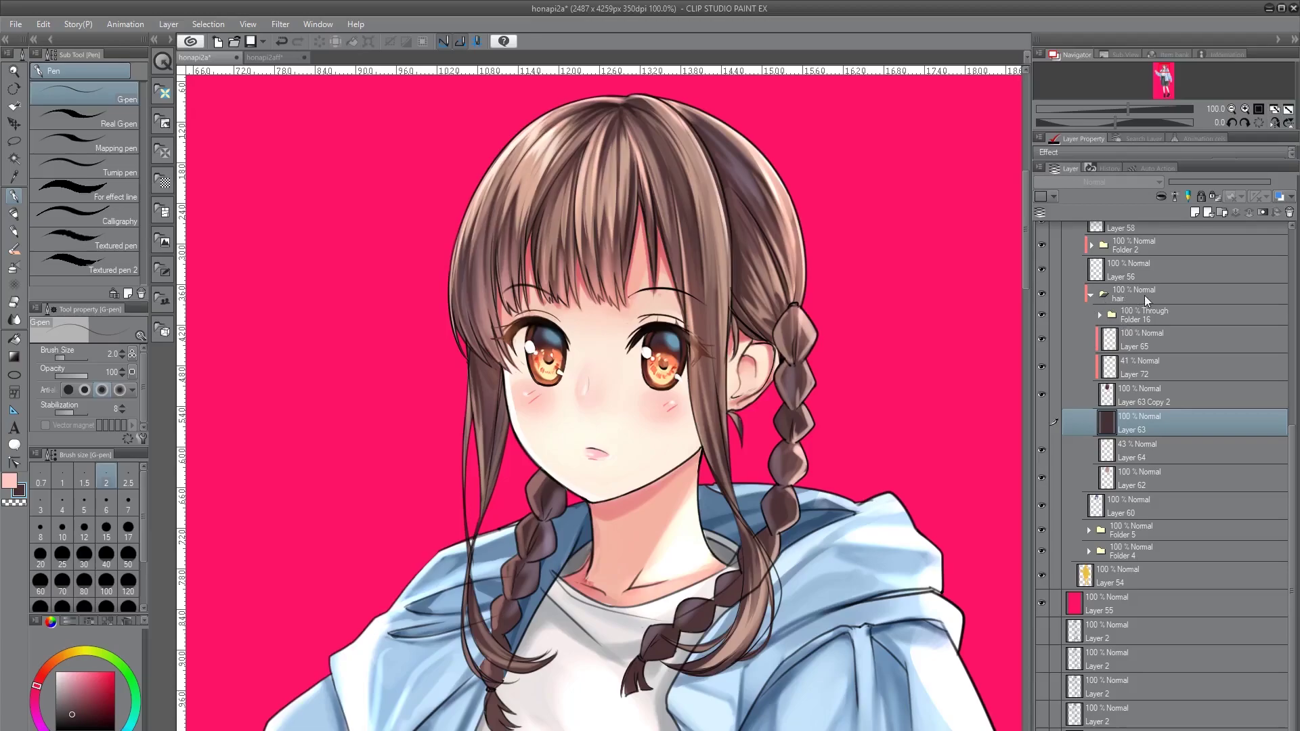
{"action": "left_click", "coordinate": [1042, 338]}
{"action": "left_click", "coordinate": [1042, 339]}
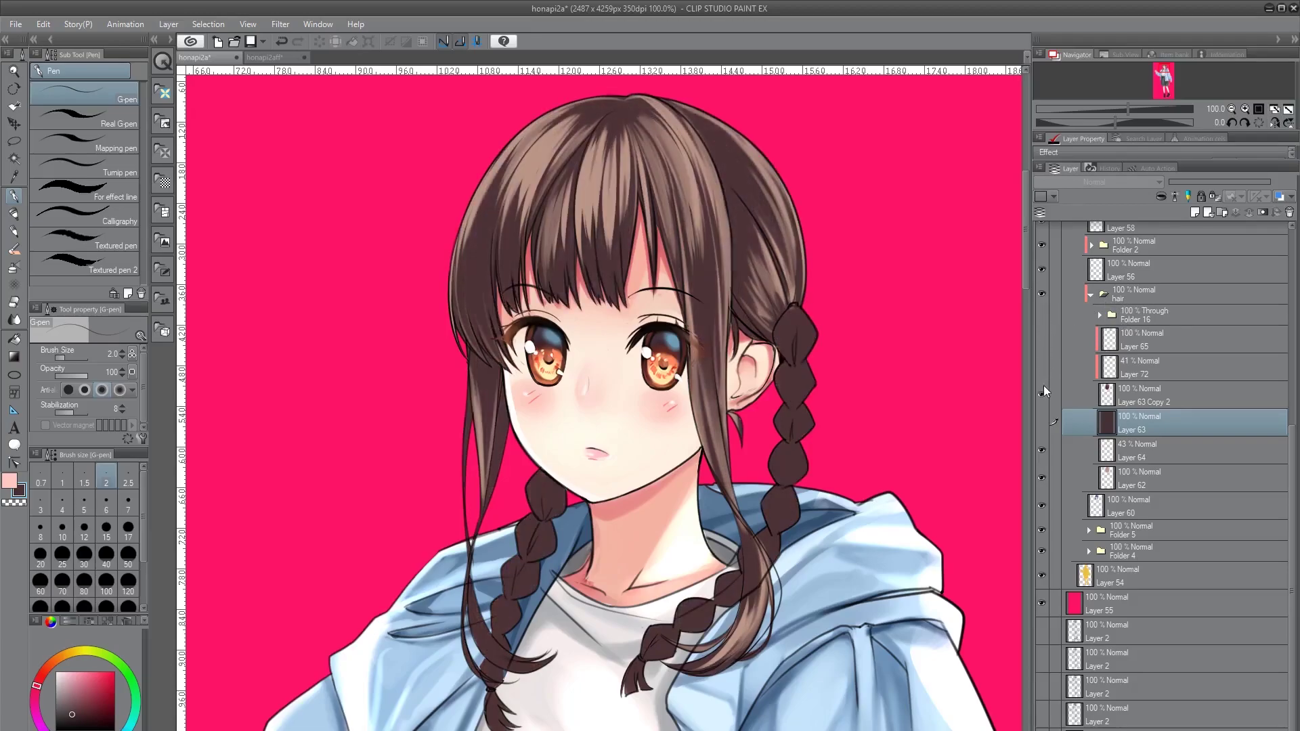
{"action": "left_click", "coordinate": [1041, 450]}
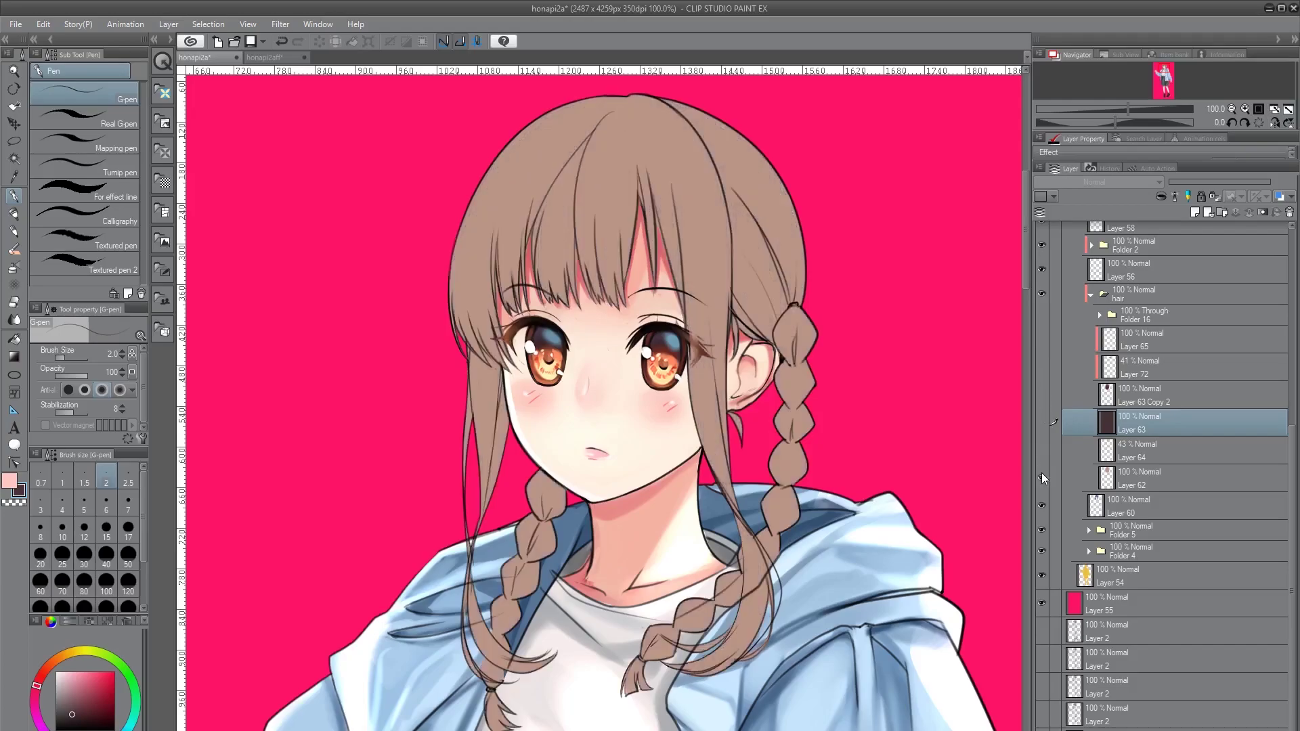
{"action": "left_click", "coordinate": [1041, 479]}
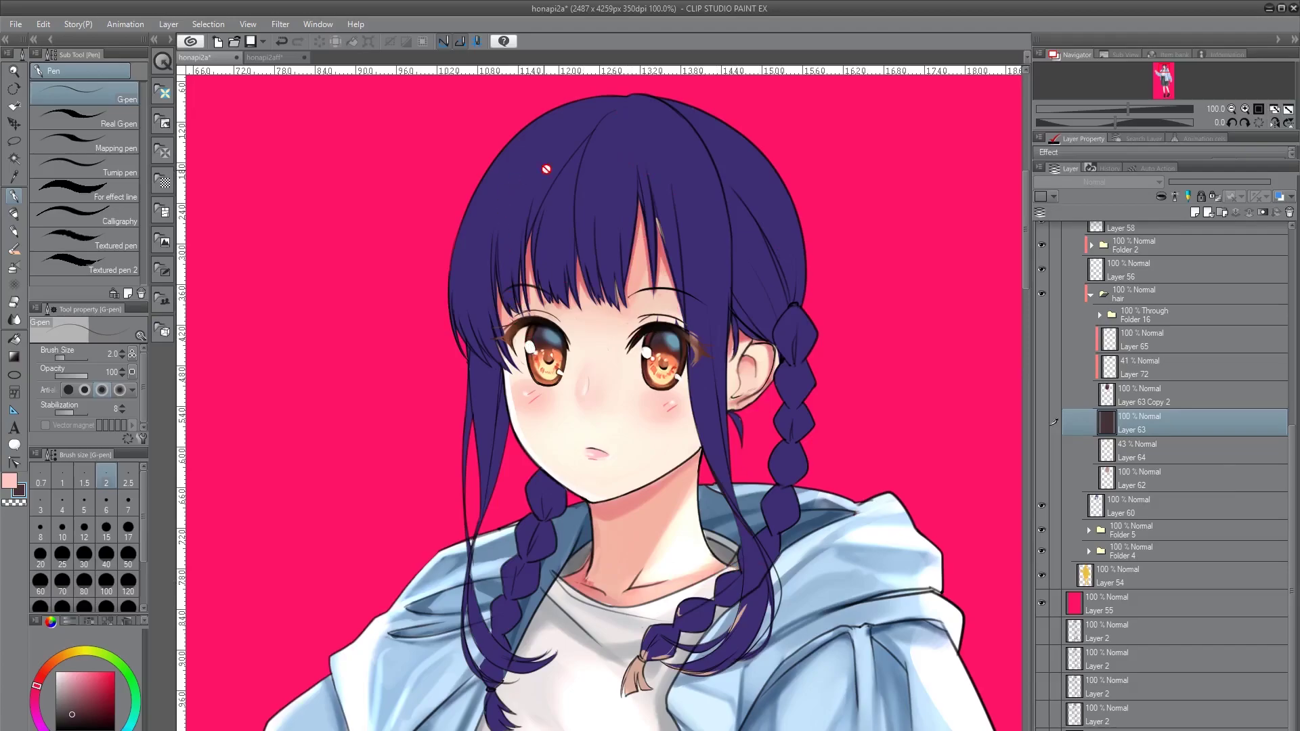
{"action": "left_click", "coordinate": [1043, 476]}
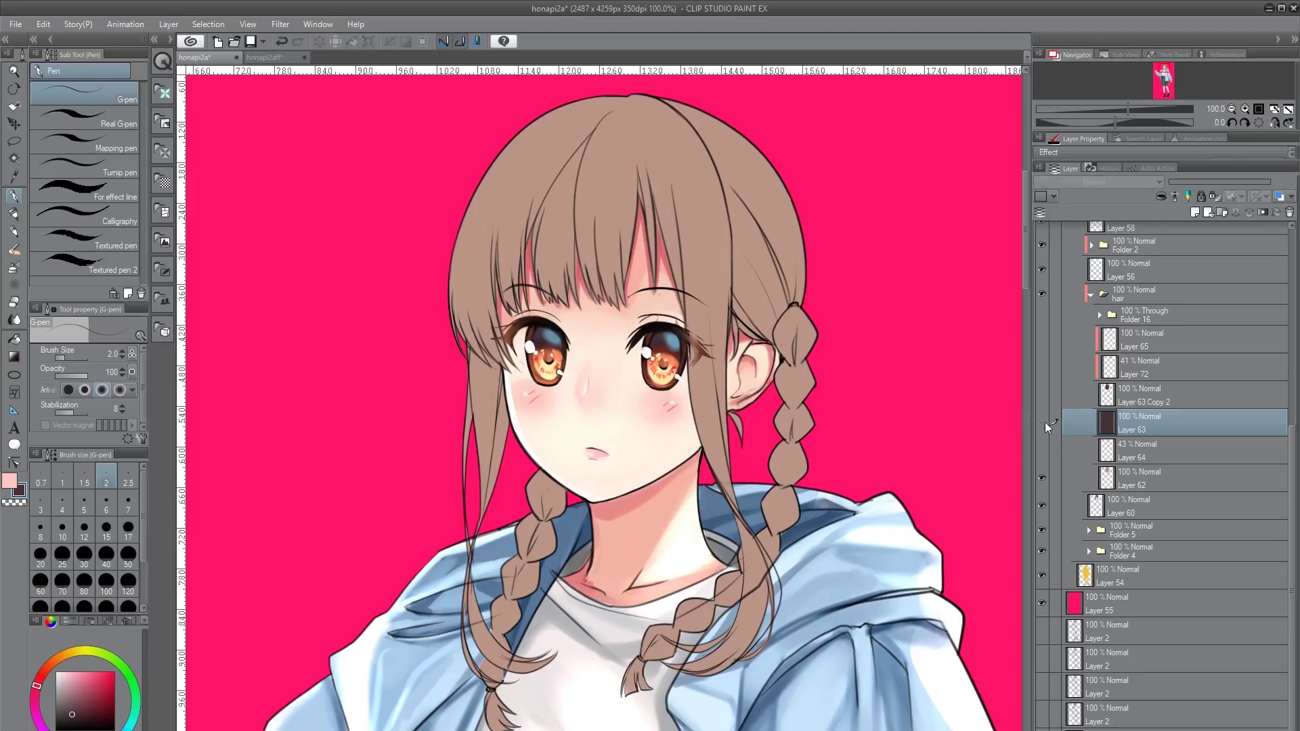
{"action": "left_click", "coordinate": [1042, 422]}
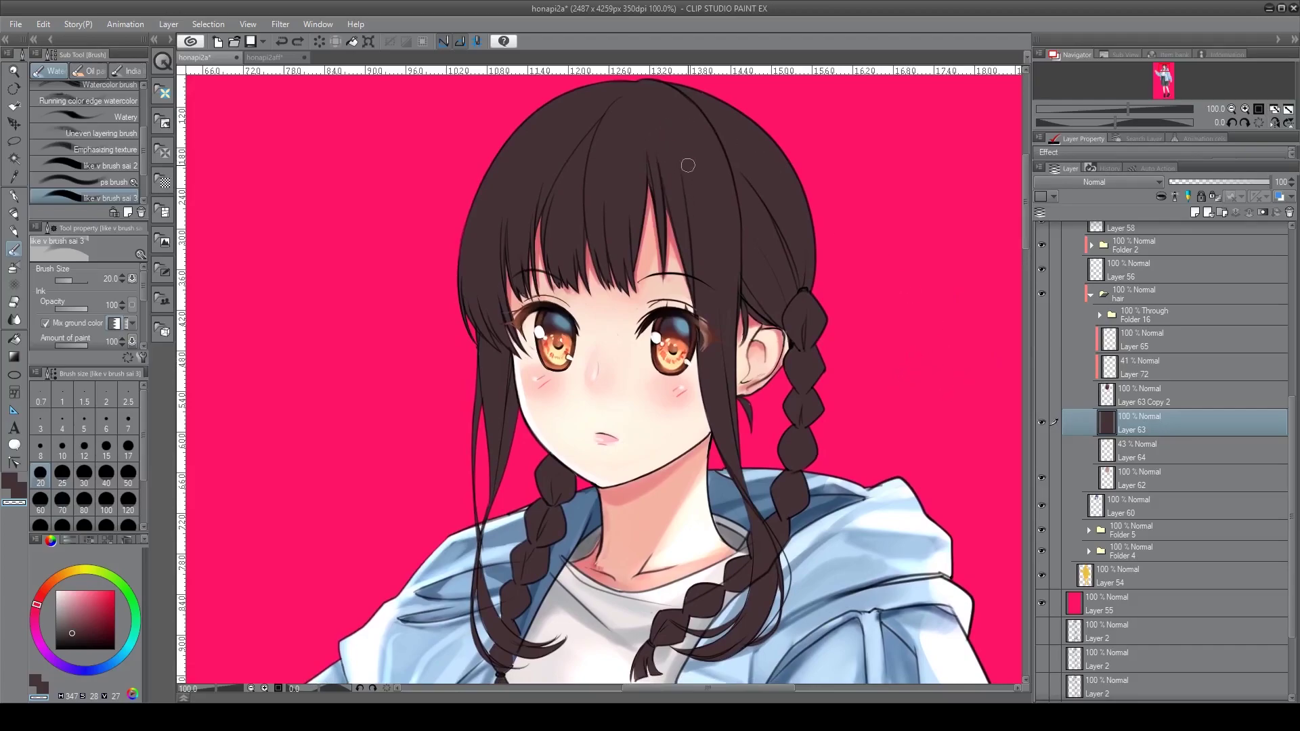
With a transparent colour, erase tapered highlight streaks across the top and right of the hair
{"action": "key", "text": "c"}
{"action": "key", "text": "x"}
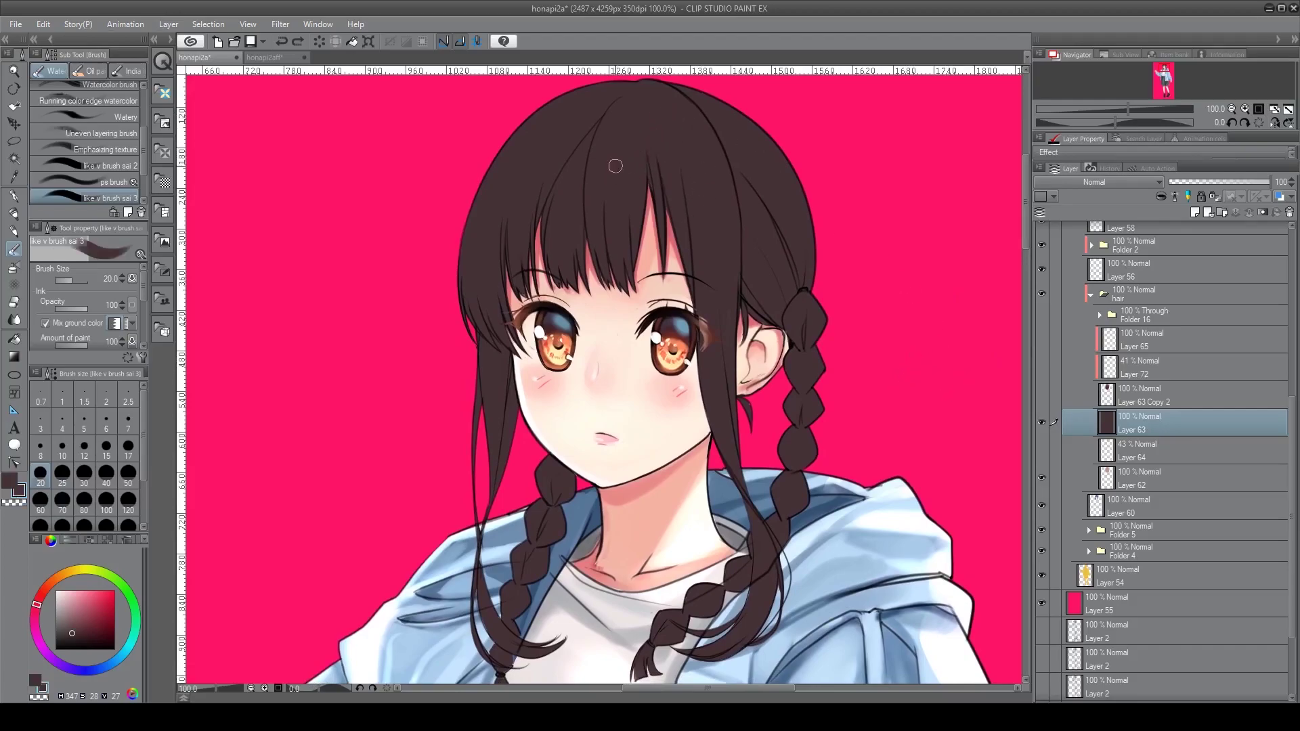
{"action": "key", "text": "c"}
{"action": "key", "text": "c"}
{"action": "key", "text": "c"}
{"action": "key", "text": "c"}
{"action": "key", "text": "c"}
{"action": "key", "text": "c"}
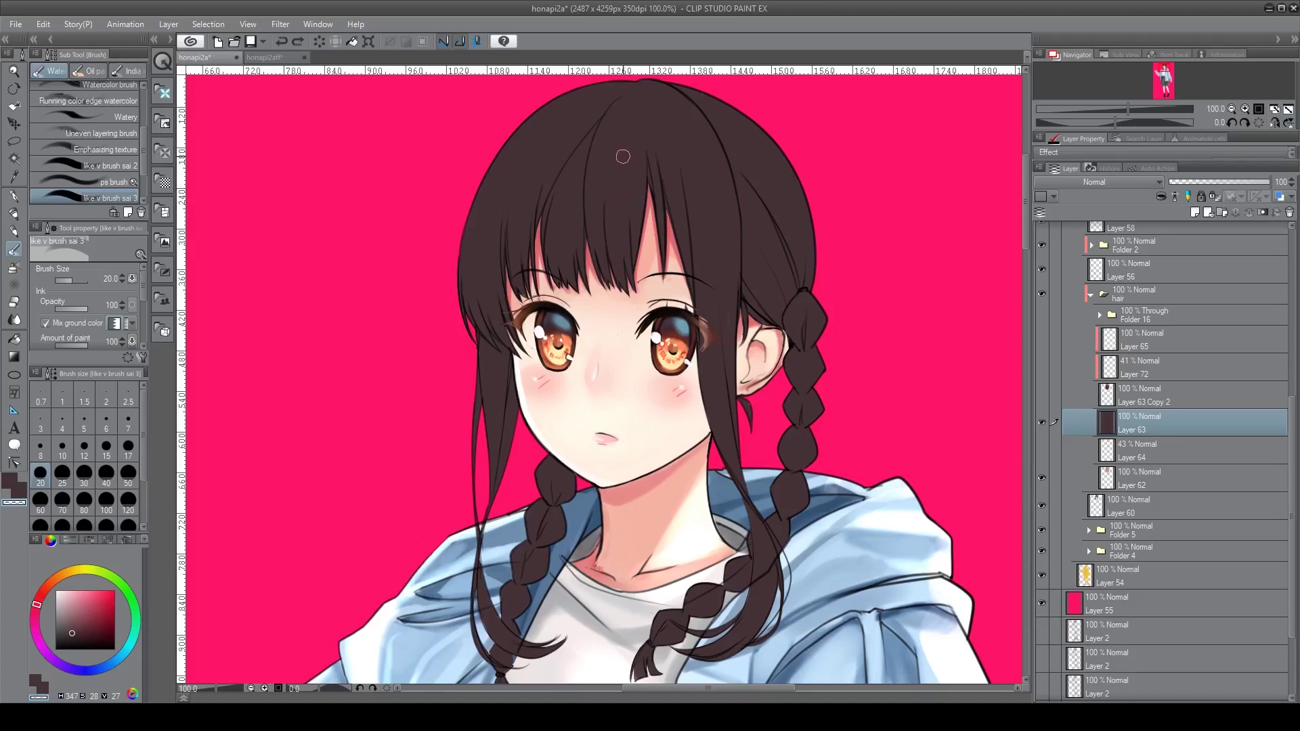
{"action": "left_click_drag", "start_coordinate": [617, 130], "coordinate": [612, 234]}
{"action": "left_click_drag", "start_coordinate": [617, 134], "coordinate": [617, 240]}
{"action": "mouse_move", "coordinate": [633, 114]}
{"action": "left_mouse_down"}
{"action": "mouse_move", "coordinate": [626, 197]}
{"action": "mouse_move", "coordinate": [646, 180]}
{"action": "mouse_move", "coordinate": [677, 184]}
{"action": "mouse_move", "coordinate": [679, 199]}
{"action": "left_mouse_up"}
{"action": "mouse_move", "coordinate": [677, 126]}
{"action": "left_mouse_down"}
{"action": "mouse_move", "coordinate": [701, 198]}
{"action": "mouse_move", "coordinate": [723, 197]}
{"action": "mouse_move", "coordinate": [715, 190]}
{"action": "left_mouse_up"}
{"action": "left_click_drag", "start_coordinate": [733, 125], "coordinate": [760, 184]}
{"action": "left_click_drag", "start_coordinate": [723, 111], "coordinate": [766, 167]}
{"action": "left_click_drag", "start_coordinate": [734, 114], "coordinate": [777, 160]}
Erase more tapered streaks on the left hair and down the bangs, then add Layer 125
{"action": "left_click_drag", "start_coordinate": [602, 136], "coordinate": [596, 210]}
{"action": "left_click_drag", "start_coordinate": [581, 123], "coordinate": [549, 176]}
{"action": "mouse_move", "coordinate": [563, 123]}
{"action": "left_mouse_down"}
{"action": "mouse_move", "coordinate": [530, 173]}
{"action": "mouse_move", "coordinate": [518, 166]}
{"action": "left_mouse_up"}
{"action": "mouse_move", "coordinate": [551, 105]}
{"action": "left_mouse_down"}
{"action": "mouse_move", "coordinate": [497, 189]}
{"action": "mouse_move", "coordinate": [507, 152]}
{"action": "left_mouse_up"}
{"action": "left_click_drag", "start_coordinate": [509, 153], "coordinate": [496, 181]}
{"action": "left_click_drag", "start_coordinate": [592, 151], "coordinate": [565, 199]}
{"action": "left_click_drag", "start_coordinate": [567, 196], "coordinate": [561, 247]}
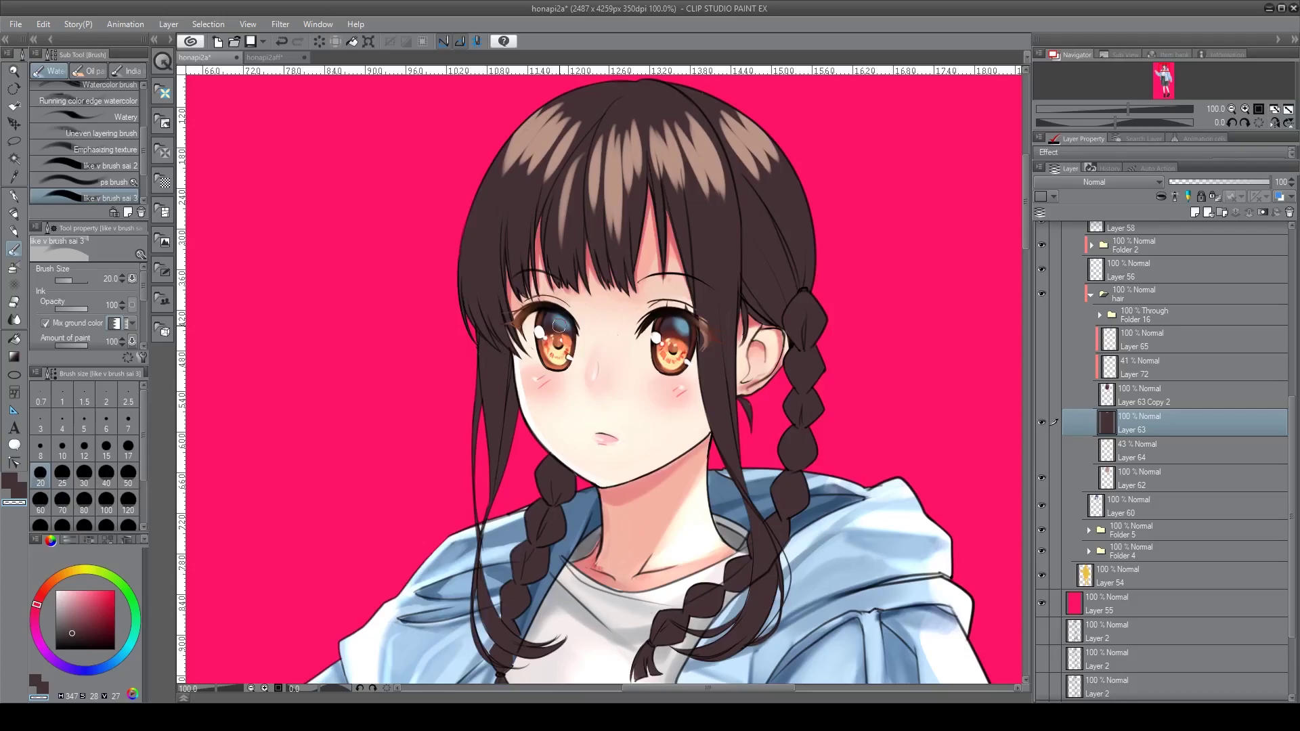
{"action": "key", "text": "ctrl+shift+n"}
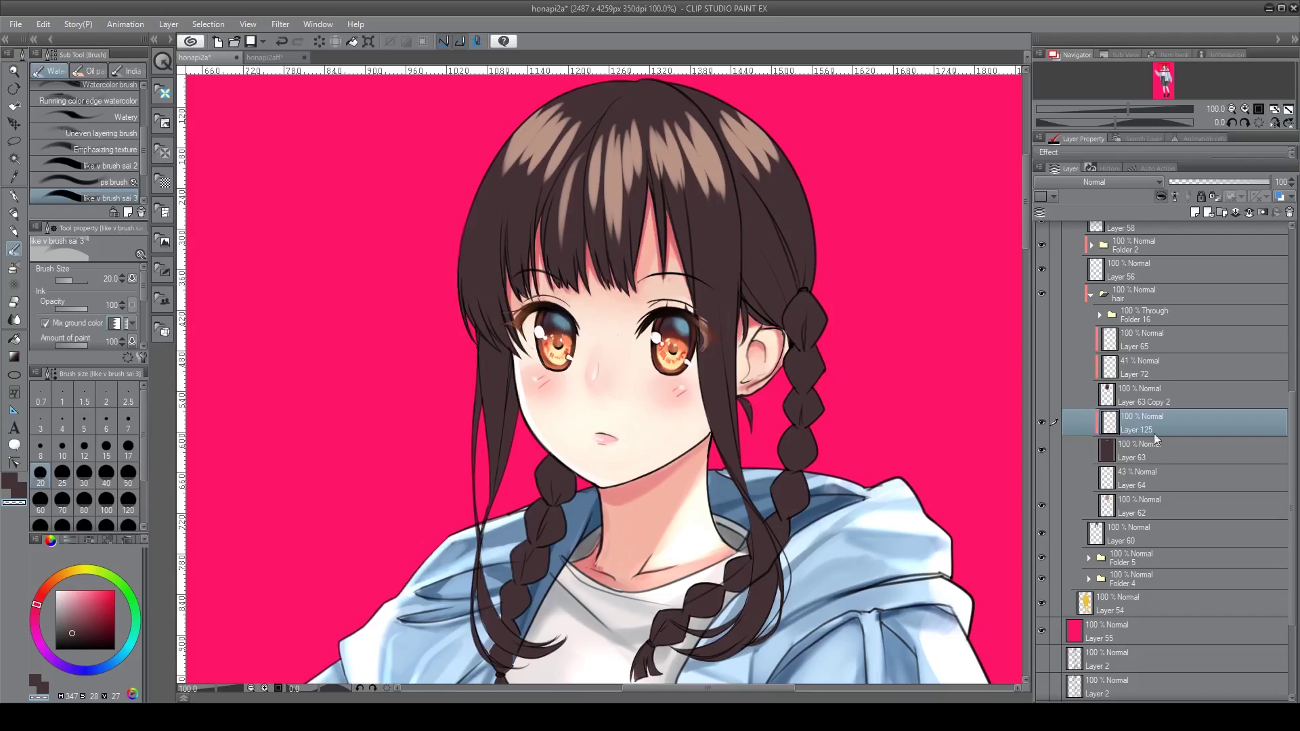
Spray a soft reddish-brown airbrush glow across the bangs, then near-black around the highlights
{"action": "key", "text": "b"}
{"action": "left_click", "coordinate": [73, 616]}
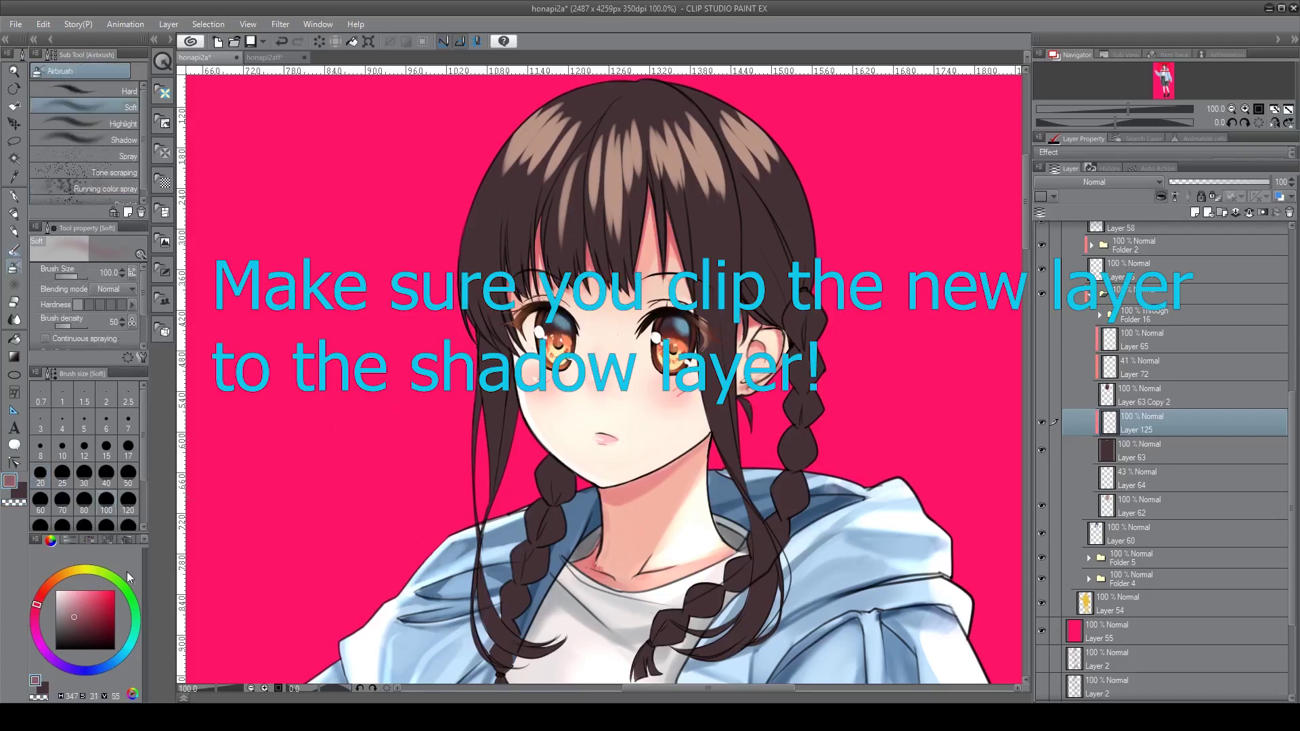
{"action": "key", "text": "bracketright"}
{"action": "key", "text": "bracketright"}
{"action": "key", "text": "bracketright"}
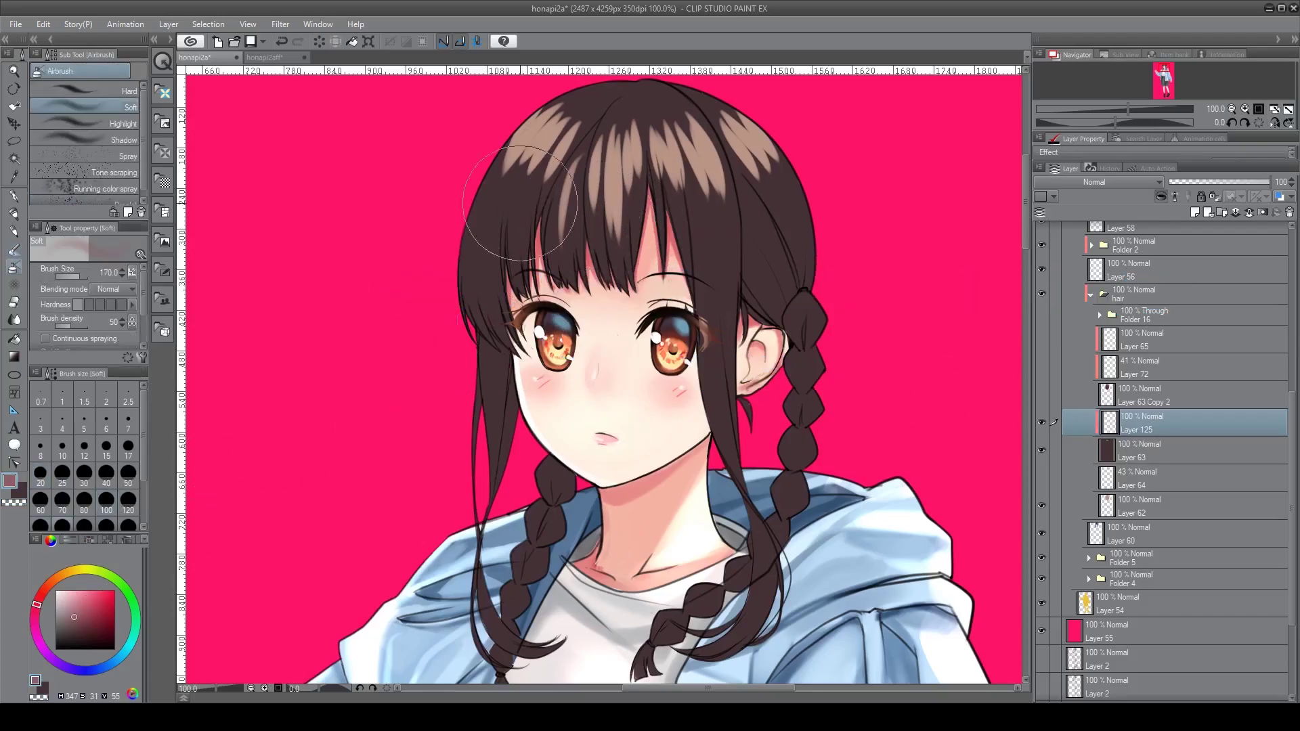
{"action": "mouse_move", "coordinate": [545, 218]}
{"action": "left_mouse_down"}
{"action": "mouse_move", "coordinate": [799, 201]}
{"action": "mouse_move", "coordinate": [857, 180]}
{"action": "left_mouse_up"}
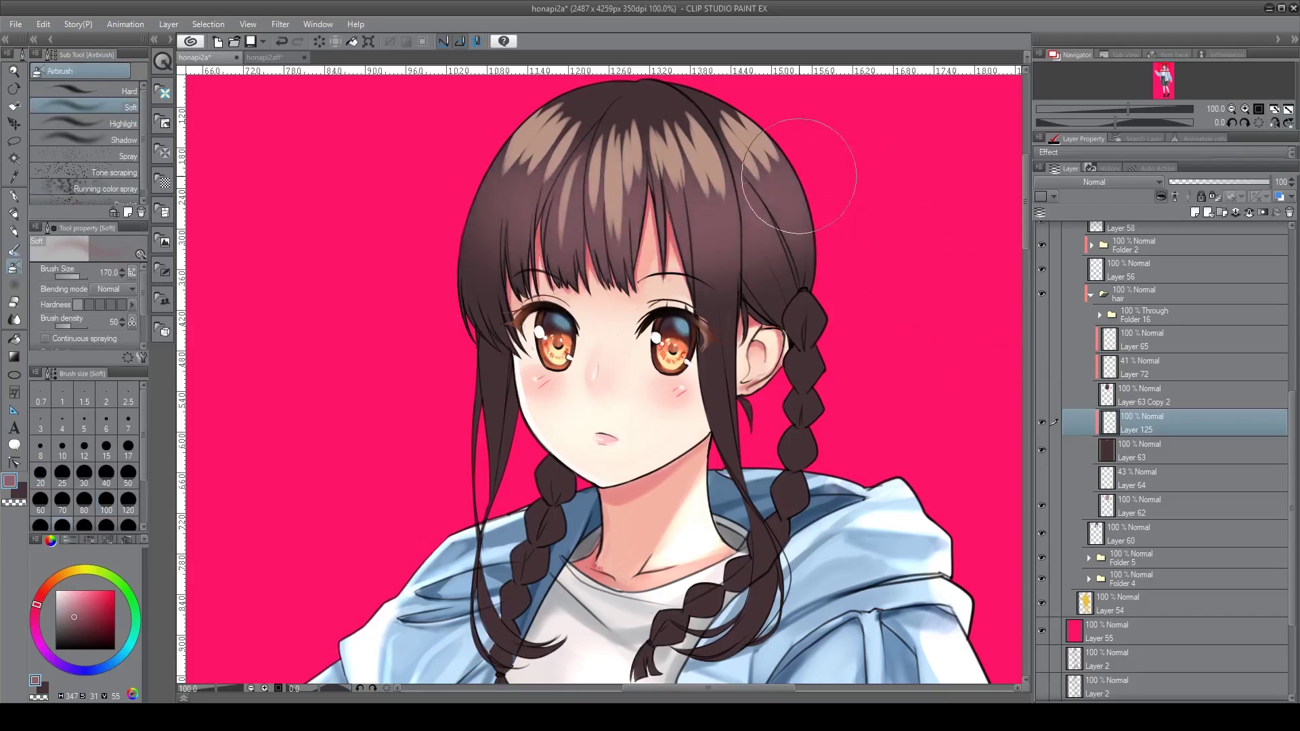
{"action": "left_click", "coordinate": [684, 310], "text": "alt"}
{"action": "left_click_drag", "start_coordinate": [558, 183], "coordinate": [772, 138]}
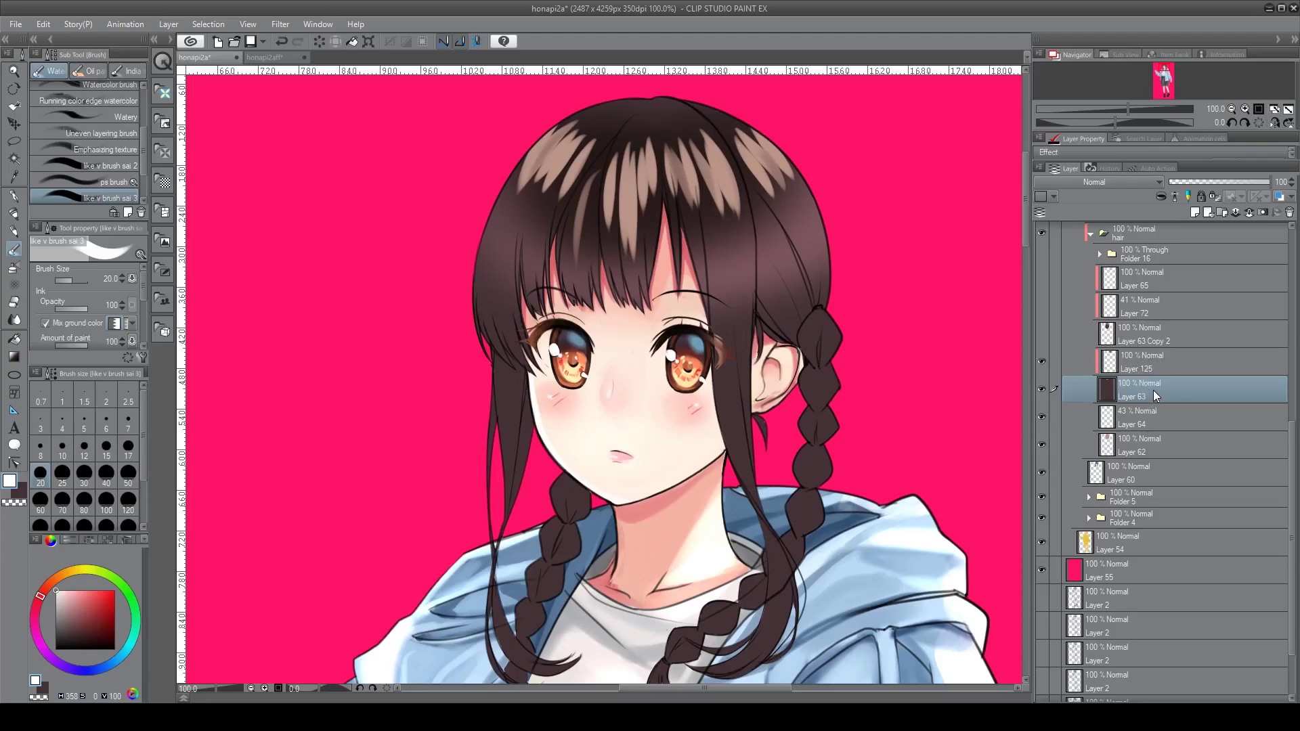
Duplicate Layer 63, hide the original, and erase wider highlights into the copy's top hair
{"action": "left_click_drag", "start_coordinate": [1192, 358], "coordinate": [1193, 214]}
{"action": "left_click", "coordinate": [1043, 416]}
{"action": "key", "text": "c"}
{"action": "mouse_move", "coordinate": [694, 137]}
{"action": "left_mouse_down"}
{"action": "mouse_move", "coordinate": [740, 239]}
{"action": "mouse_move", "coordinate": [720, 161]}
{"action": "mouse_move", "coordinate": [750, 249]}
{"action": "left_mouse_up"}
{"action": "key", "text": "ctrl+z"}
{"action": "left_click_drag", "start_coordinate": [721, 186], "coordinate": [744, 267]}
{"action": "mouse_move", "coordinate": [684, 135]}
{"action": "left_mouse_down"}
{"action": "mouse_move", "coordinate": [725, 264]}
{"action": "mouse_move", "coordinate": [698, 253]}
{"action": "left_mouse_up"}
{"action": "key", "text": "ctrl+z"}
{"action": "key", "text": "ctrl+z"}
{"action": "left_click_drag", "start_coordinate": [675, 141], "coordinate": [692, 211]}
{"action": "mouse_move", "coordinate": [688, 133]}
{"action": "left_mouse_down"}
{"action": "mouse_move", "coordinate": [689, 219]}
{"action": "mouse_move", "coordinate": [725, 232]}
{"action": "left_mouse_up"}
{"action": "mouse_move", "coordinate": [728, 134]}
{"action": "left_mouse_down"}
{"action": "mouse_move", "coordinate": [796, 228]}
{"action": "mouse_move", "coordinate": [748, 147]}
{"action": "mouse_move", "coordinate": [779, 201]}
{"action": "left_mouse_up"}
Paint dark brown over the right highlight and smudge the highlight streaks with Finger tip
{"action": "key", "text": "c"}
{"action": "key", "text": "x"}
{"action": "mouse_move", "coordinate": [736, 131]}
{"action": "left_mouse_down"}
{"action": "mouse_move", "coordinate": [785, 188]}
{"action": "mouse_move", "coordinate": [793, 182]}
{"action": "mouse_move", "coordinate": [774, 201]}
{"action": "left_mouse_up"}
{"action": "key", "text": "j"}
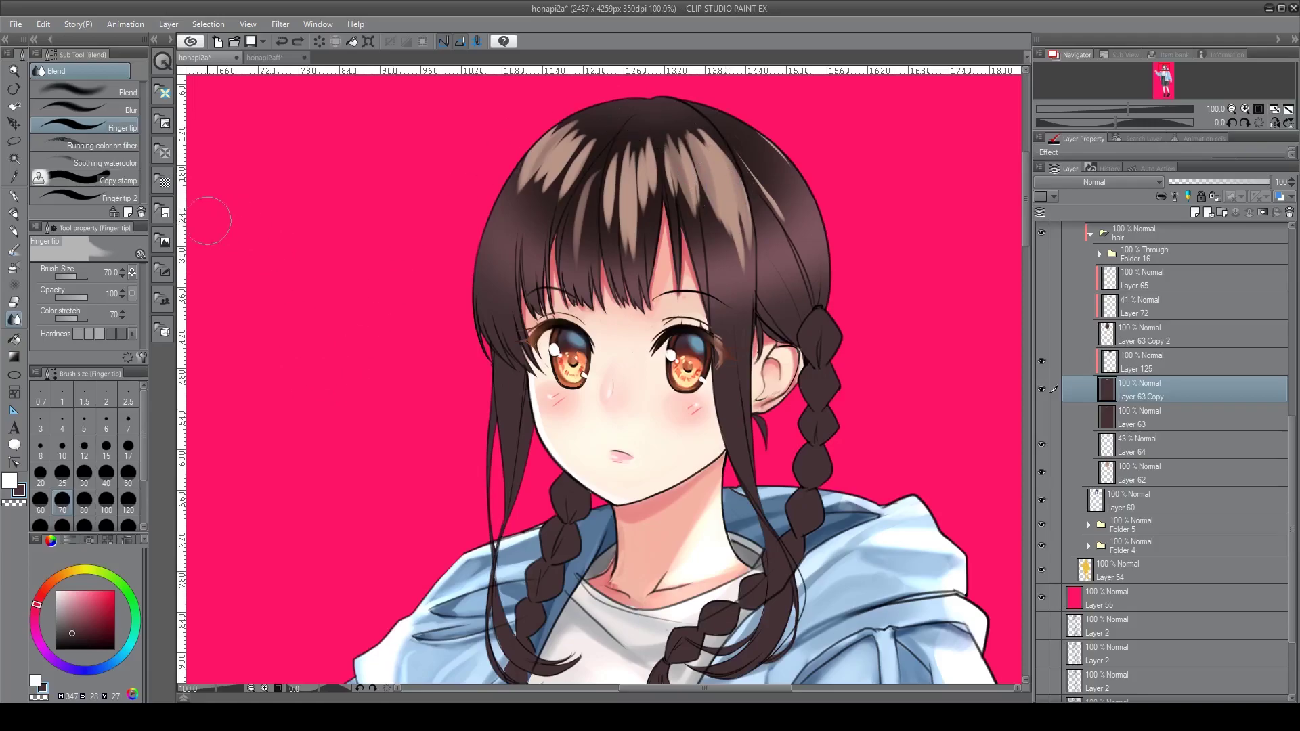
{"action": "mouse_move", "coordinate": [540, 157]}
{"action": "left_mouse_down"}
{"action": "mouse_move", "coordinate": [496, 265]}
{"action": "mouse_move", "coordinate": [550, 136]}
{"action": "mouse_move", "coordinate": [528, 184]}
{"action": "left_mouse_up"}
{"action": "mouse_move", "coordinate": [567, 138]}
{"action": "left_mouse_down"}
{"action": "mouse_move", "coordinate": [637, 97]}
{"action": "mouse_move", "coordinate": [520, 244]}
{"action": "mouse_move", "coordinate": [605, 156]}
{"action": "left_mouse_up"}
{"action": "left_click_drag", "start_coordinate": [645, 118], "coordinate": [631, 258]}
{"action": "key", "text": "ctrl+z"}
{"action": "mouse_move", "coordinate": [576, 209]}
{"action": "left_mouse_down"}
{"action": "mouse_move", "coordinate": [639, 142]}
{"action": "mouse_move", "coordinate": [647, 203]}
{"action": "mouse_move", "coordinate": [670, 122]}
{"action": "mouse_move", "coordinate": [704, 216]}
{"action": "left_mouse_up"}
Show Layer 63 again and move it above Layer 63 Copy
{"action": "left_click", "coordinate": [1135, 413]}
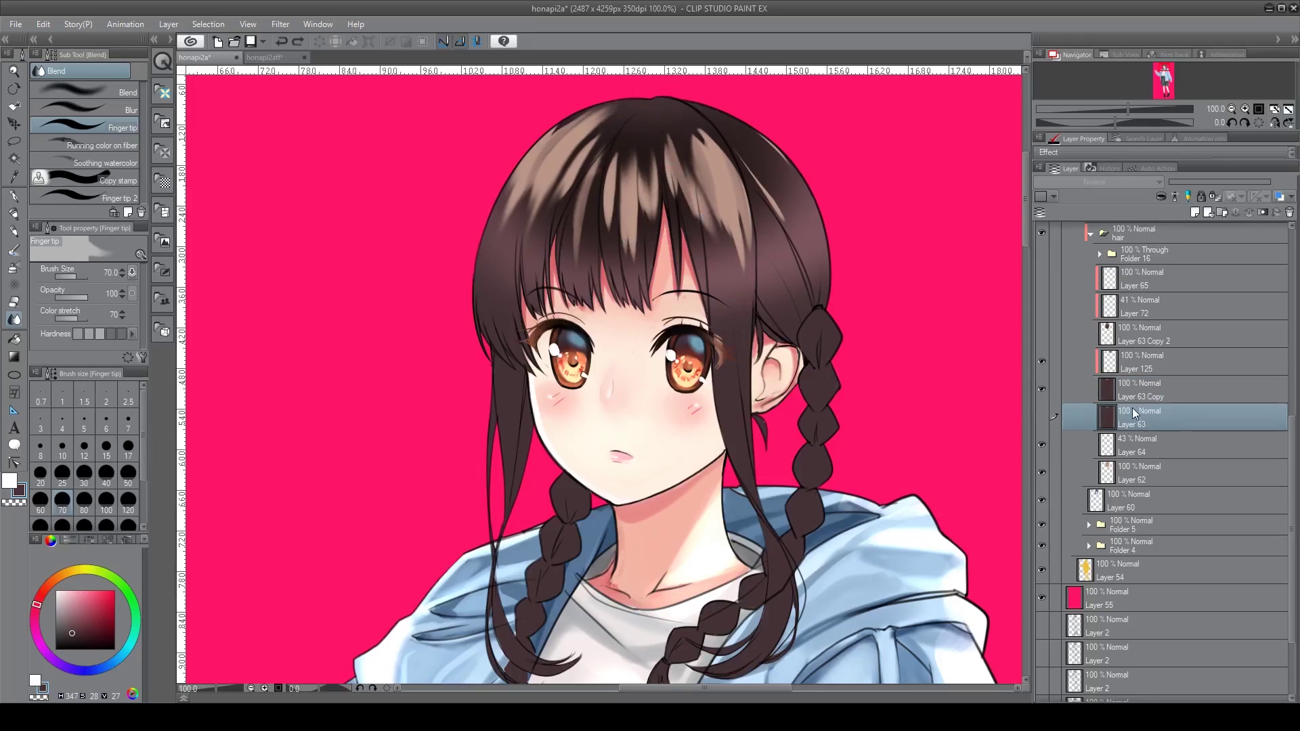
{"action": "left_click", "coordinate": [1041, 387]}
{"action": "left_click", "coordinate": [1042, 417]}
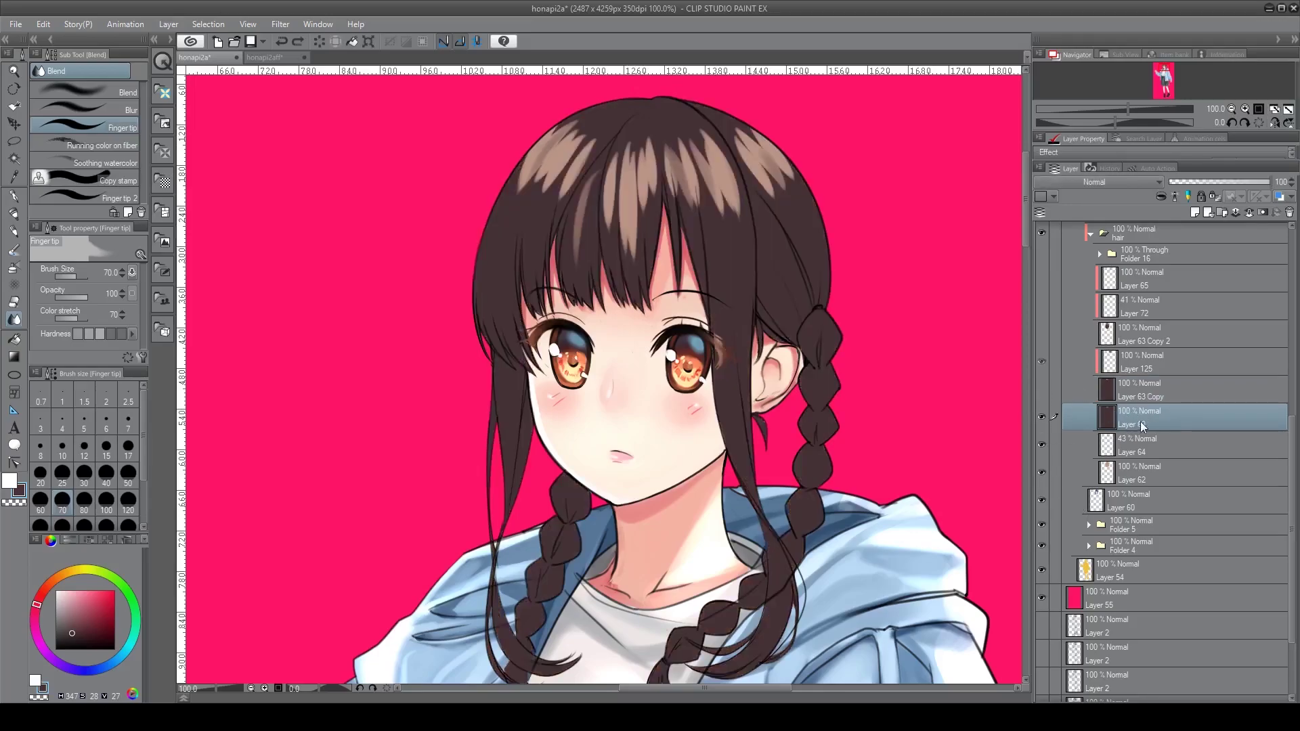
{"action": "left_click_drag", "start_coordinate": [1157, 412], "coordinate": [1148, 376]}
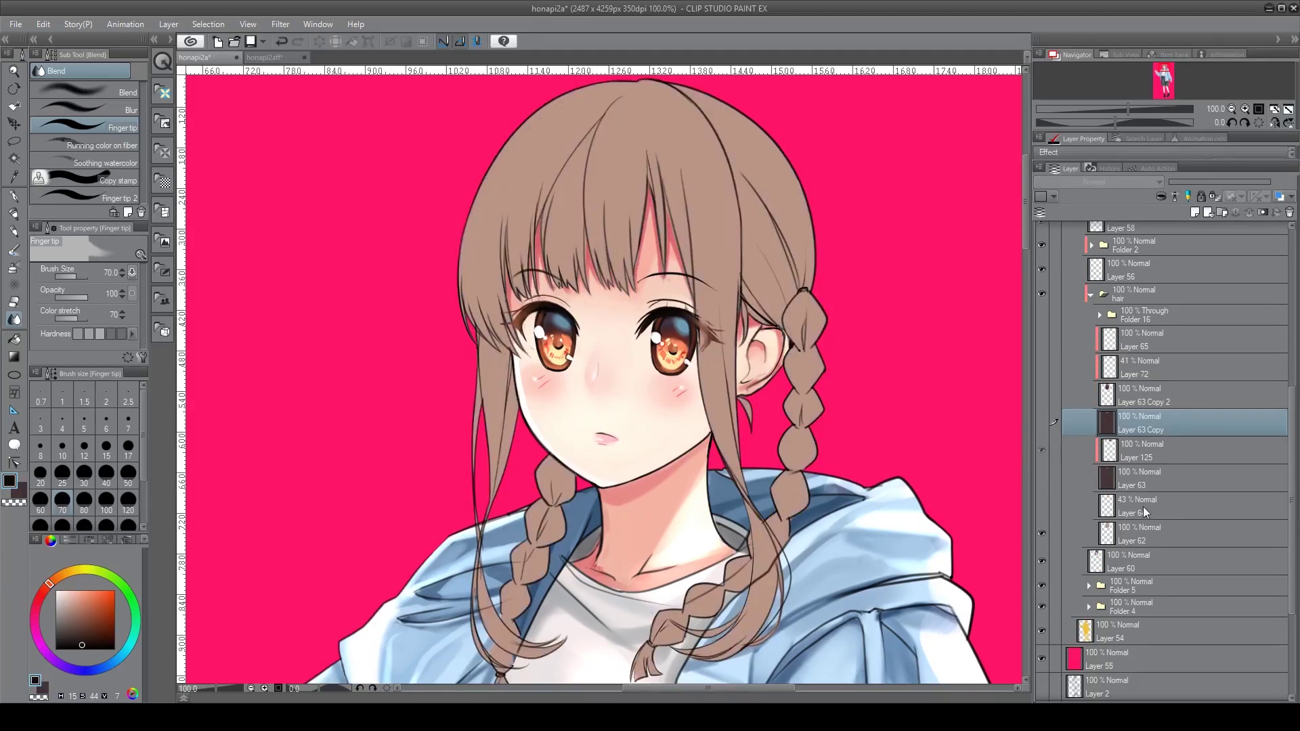
Delete the three selected hair layers, show Layer 63 Copy 2, and select Layer 72
{"action": "left_click", "coordinate": [1153, 481], "text": "shift"}
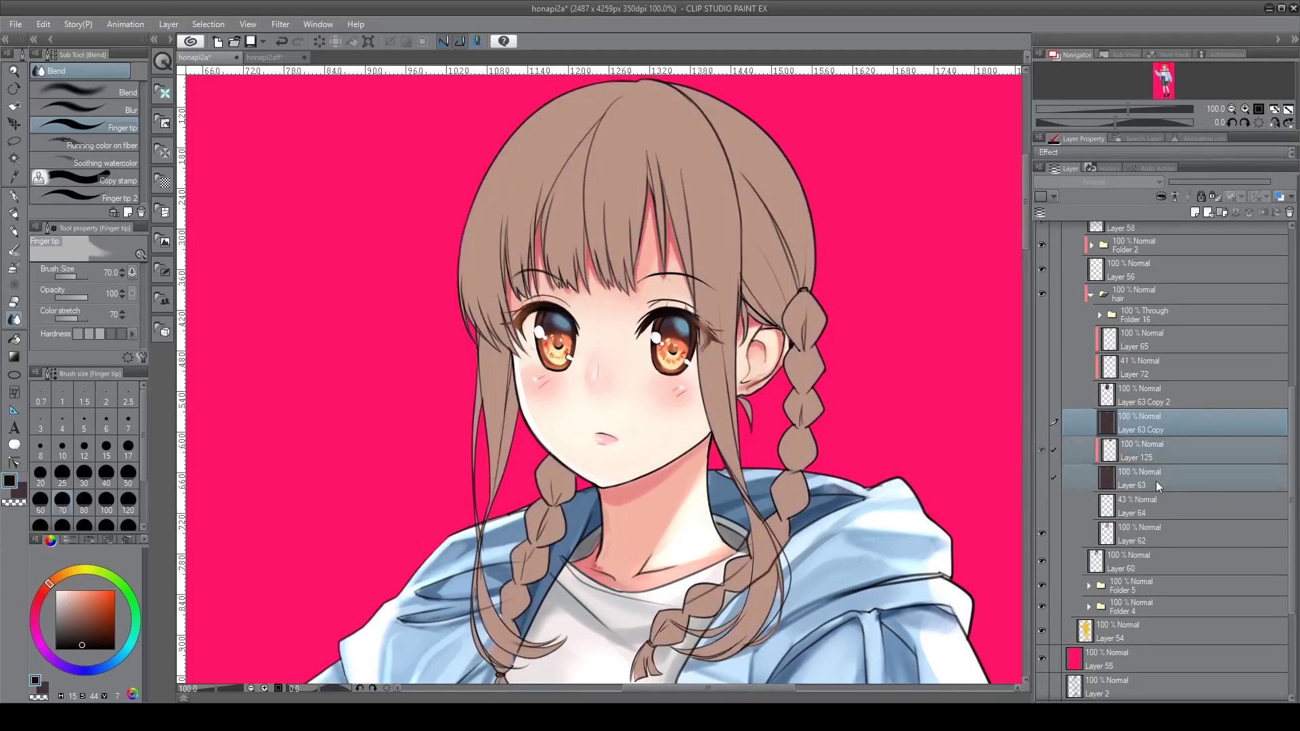
{"action": "left_click", "coordinate": [1289, 213]}
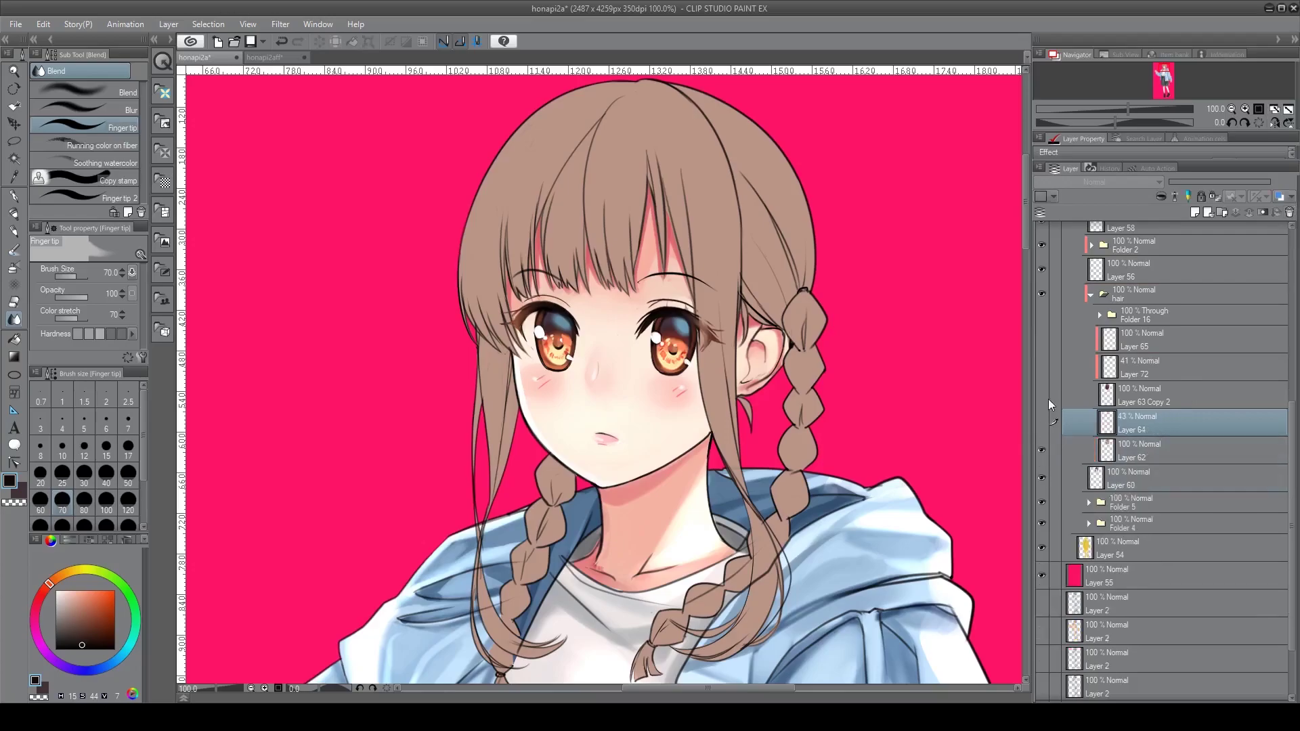
{"action": "left_click", "coordinate": [1041, 395]}
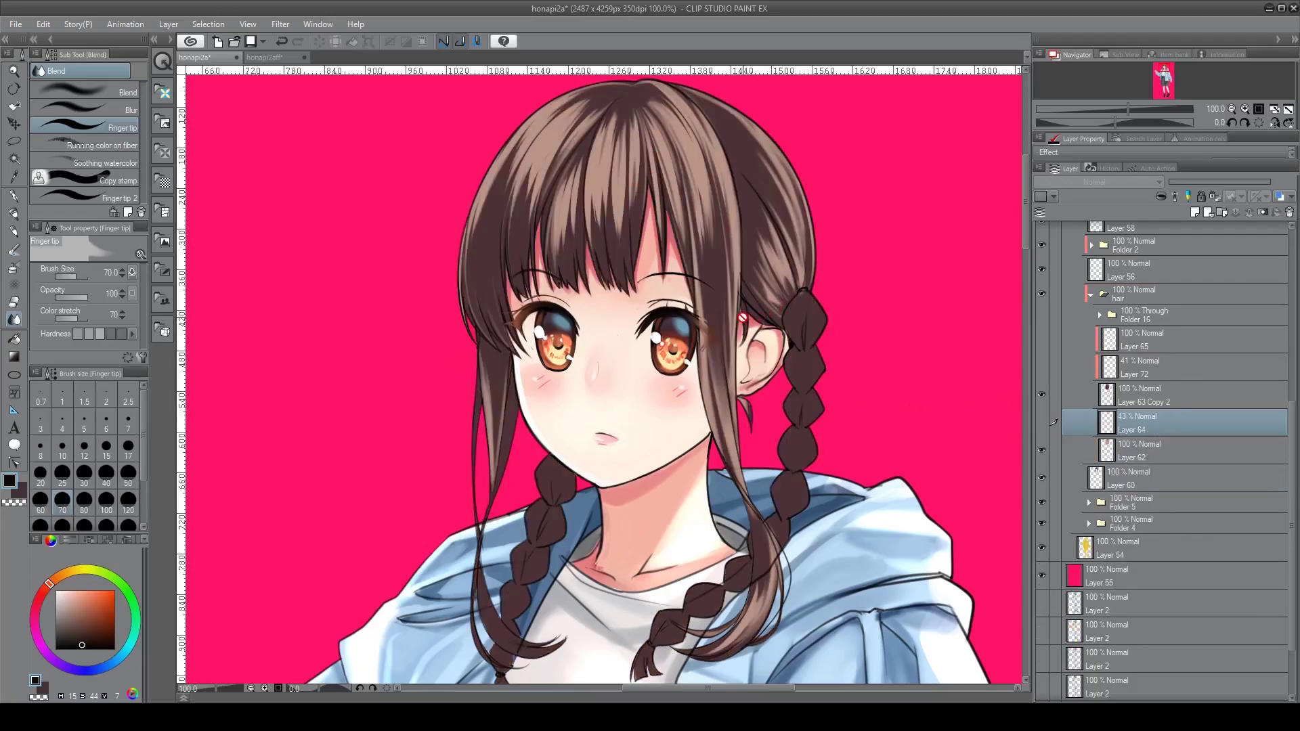
{"action": "left_click", "coordinate": [1137, 367]}
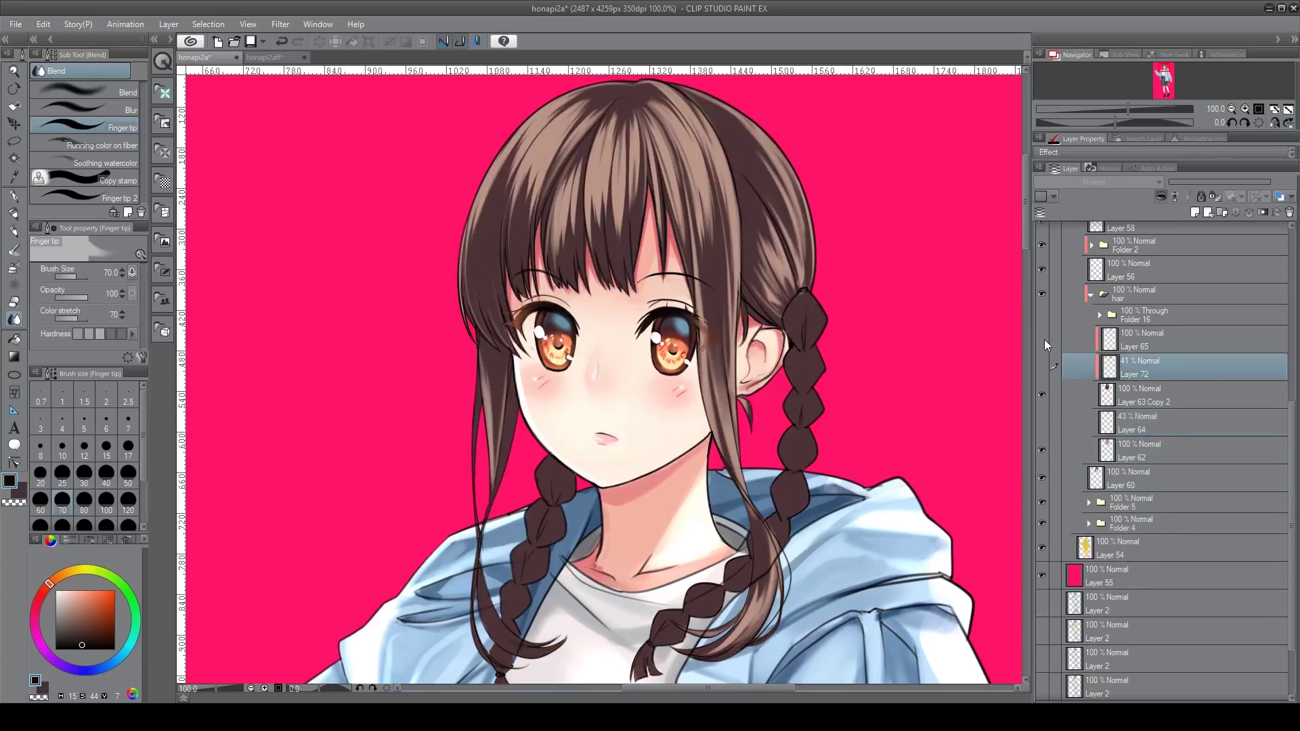
Compare the hair by toggling Layers 65, 64 and 63 Copy 2, then add a layer above Layer 64
{"action": "left_click", "coordinate": [1043, 339]}
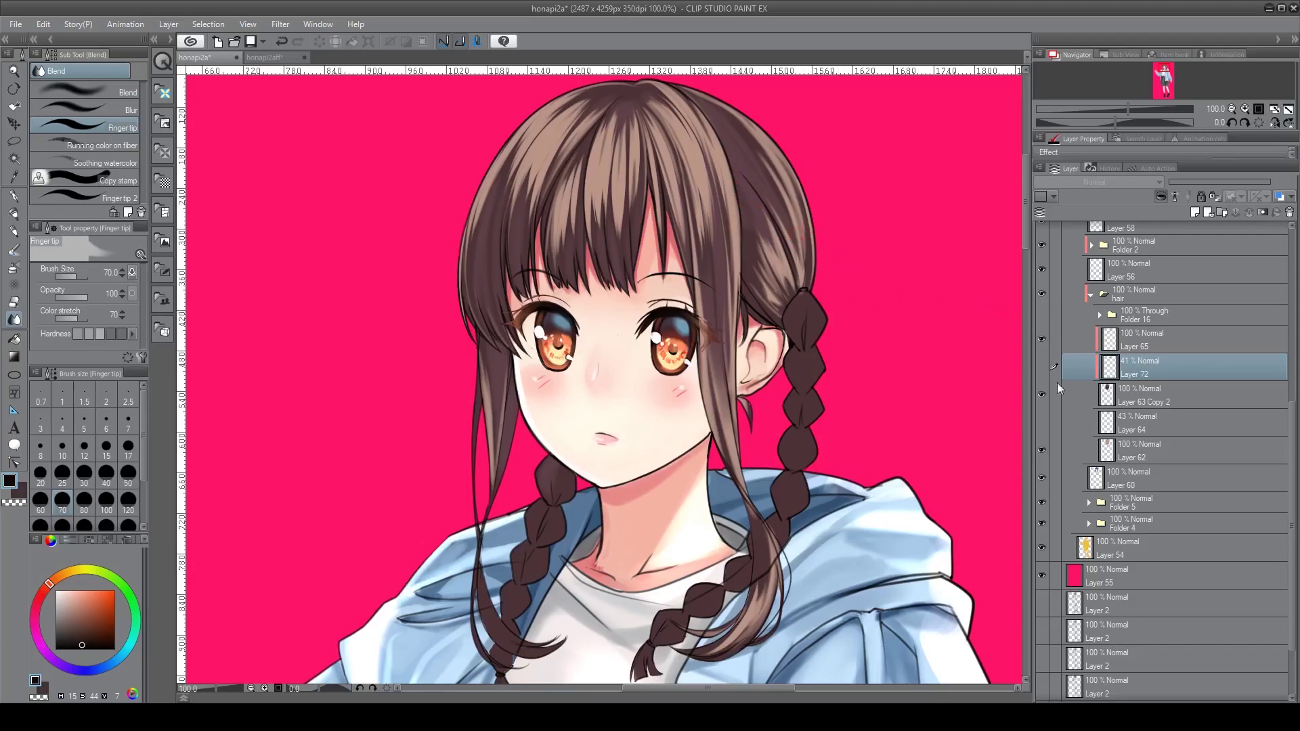
{"action": "left_click", "coordinate": [1042, 423]}
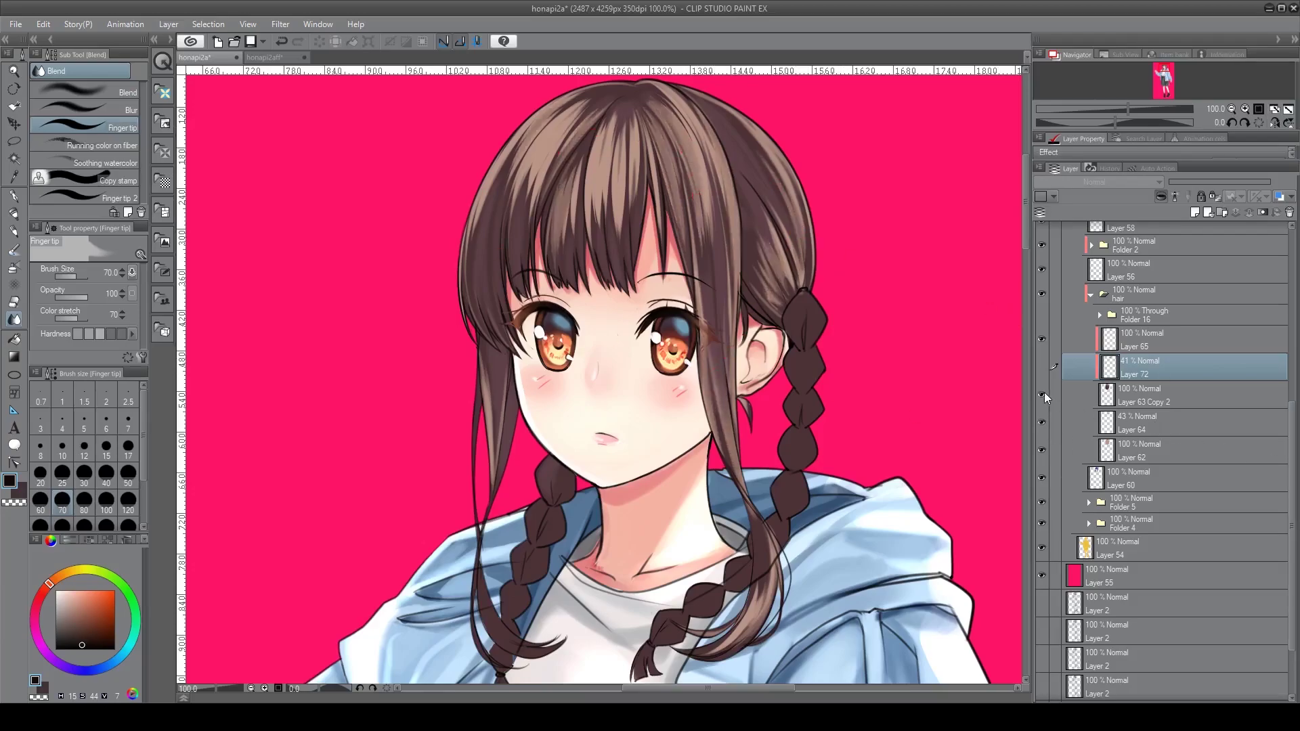
{"action": "left_click", "coordinate": [1042, 339]}
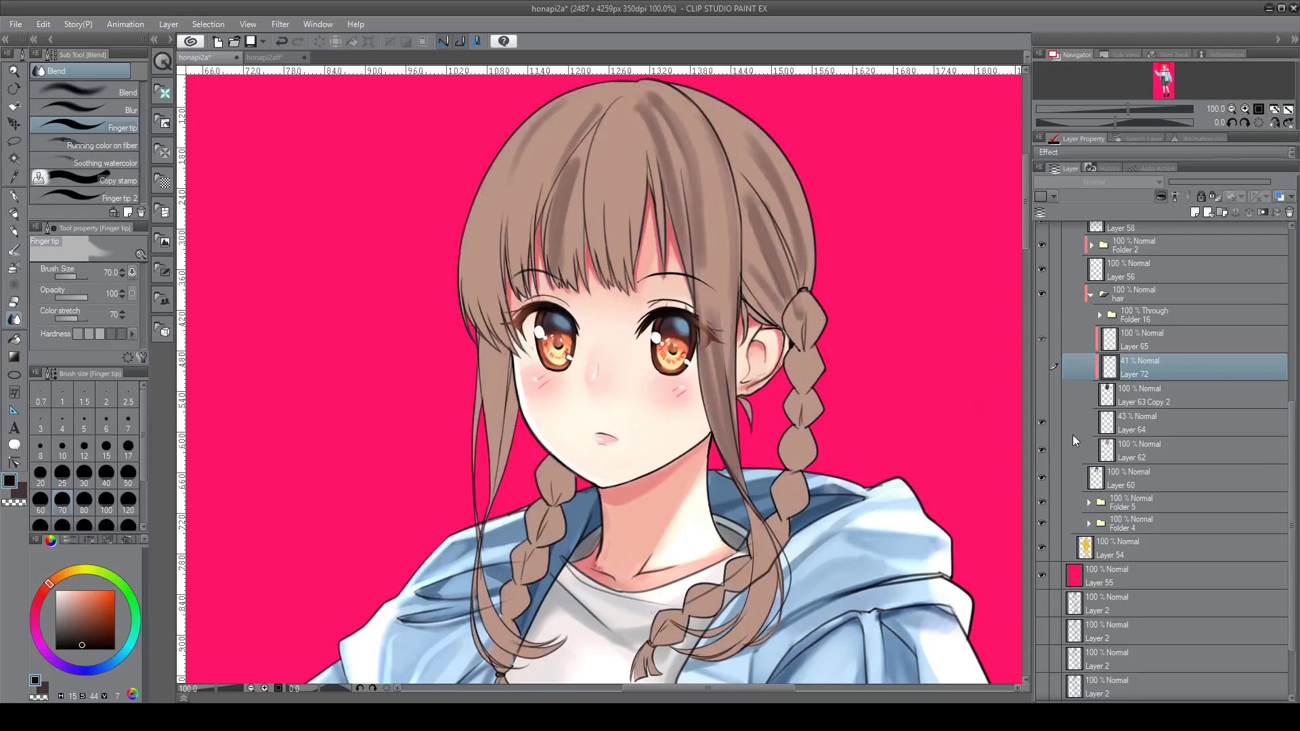
{"action": "left_click", "coordinate": [1041, 394]}
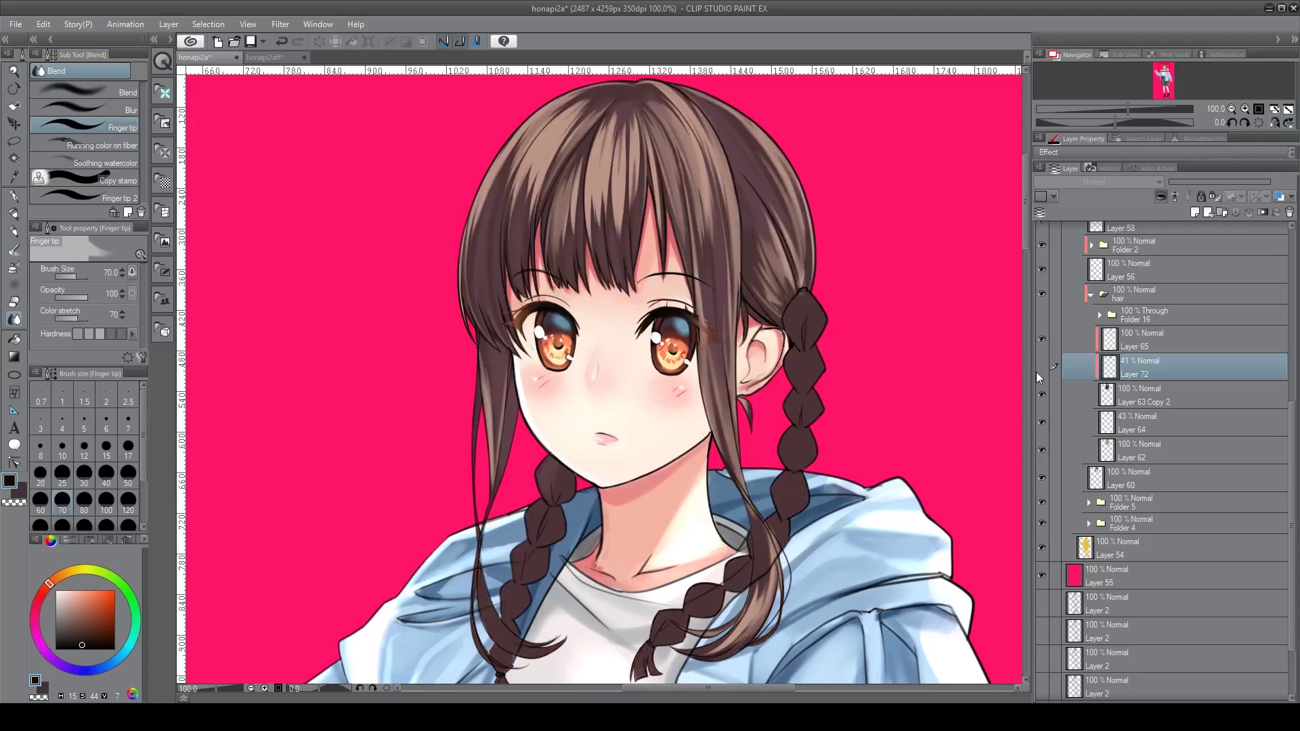
{"action": "left_click", "coordinate": [1042, 422]}
{"action": "left_click", "coordinate": [1043, 422]}
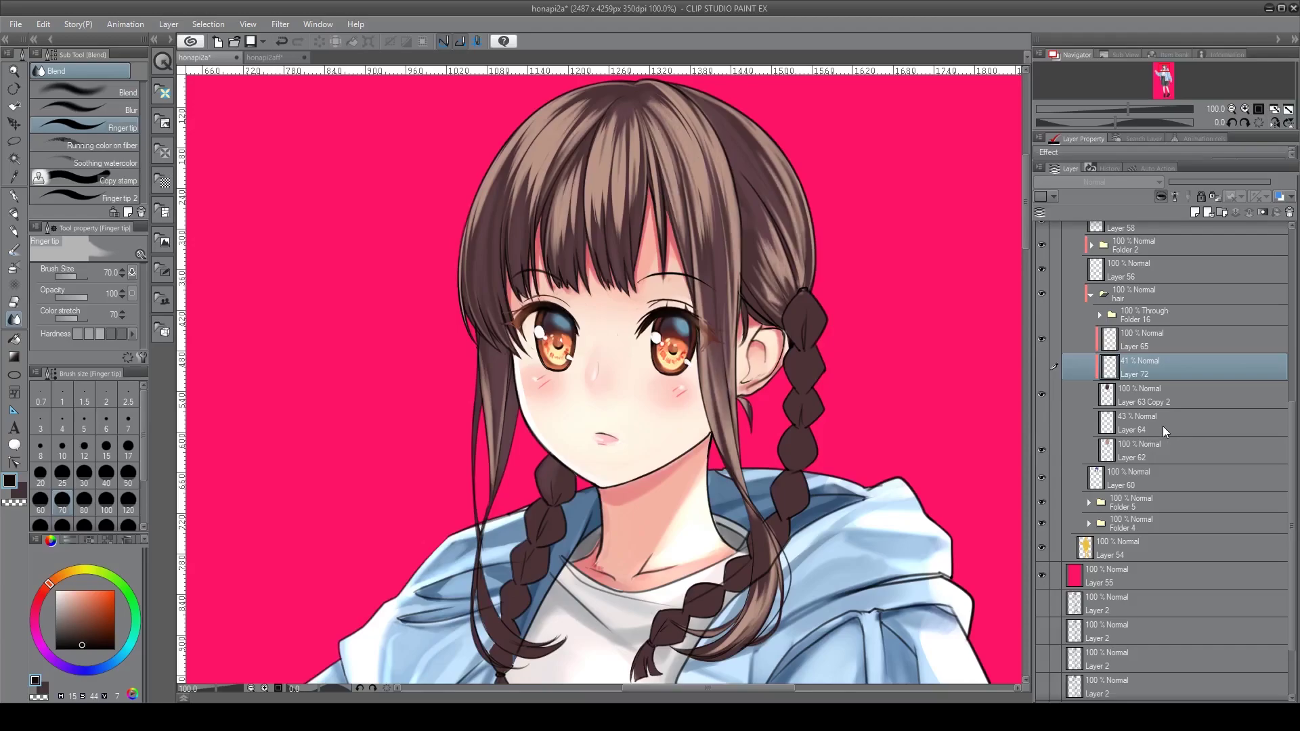
{"action": "left_click", "coordinate": [1164, 424]}
{"action": "key", "text": "ctrl+shift+n"}
Test a pale pink stroke, undo it, then darken the top-right strands with sampled dark brown
{"action": "left_click", "coordinate": [74, 591]}
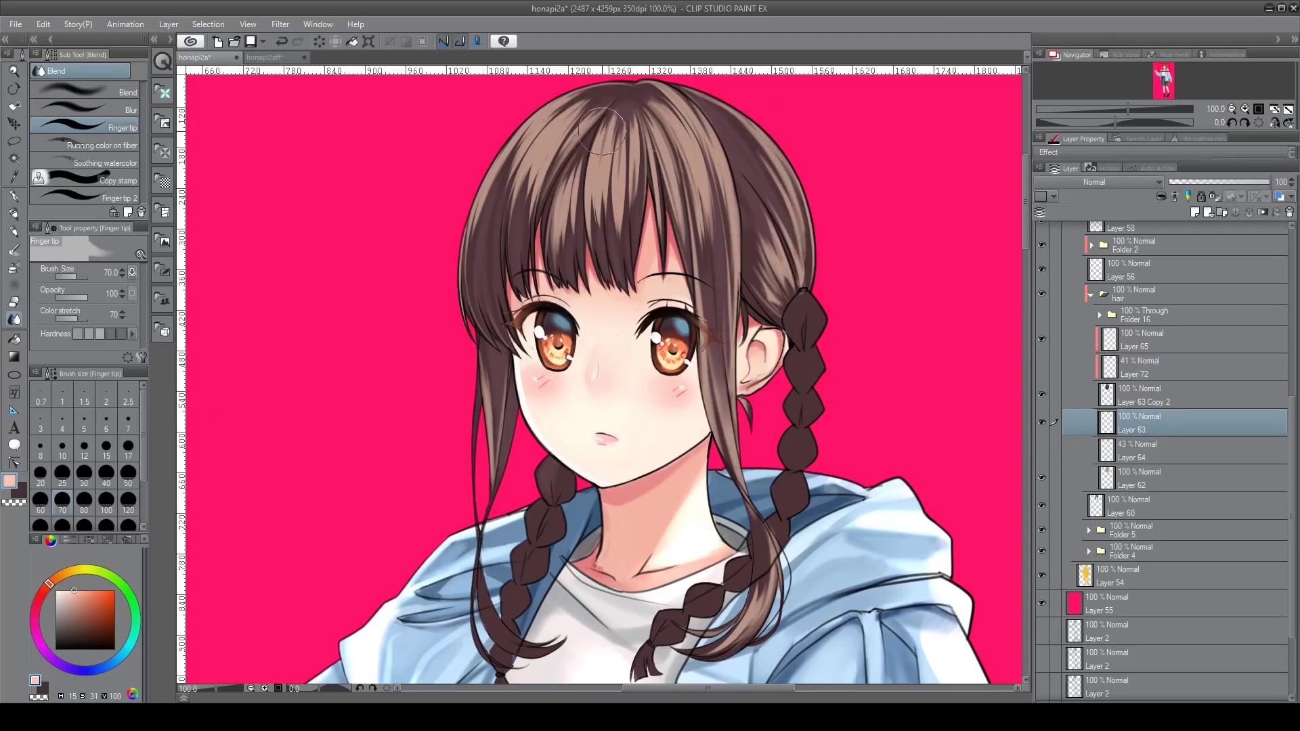
{"action": "key", "text": "b"}
{"action": "mouse_move", "coordinate": [660, 128]}
{"action": "left_mouse_down"}
{"action": "mouse_move", "coordinate": [582, 131]}
{"action": "mouse_move", "coordinate": [715, 140]}
{"action": "left_mouse_up"}
{"action": "key", "text": "ctrl+z"}
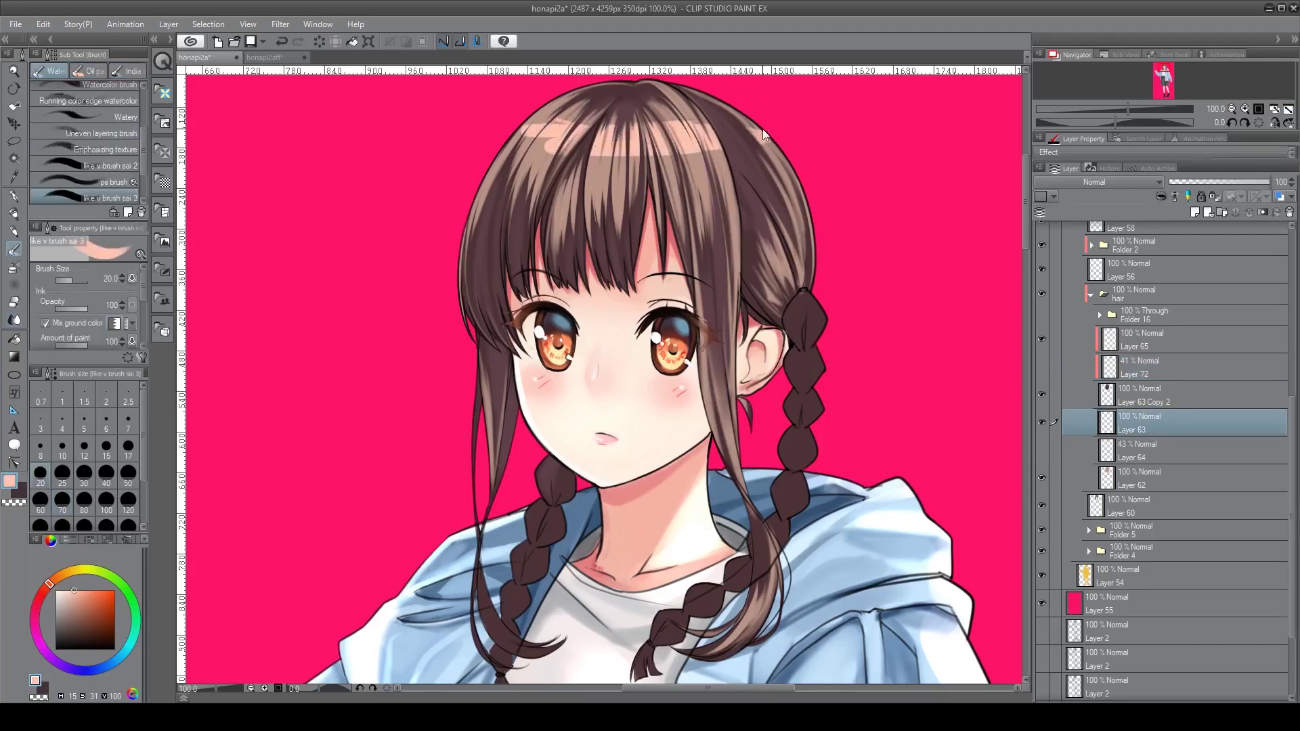
{"action": "left_click", "coordinate": [711, 207], "text": "alt"}
{"action": "left_click_drag", "start_coordinate": [670, 88], "coordinate": [718, 291]}
{"action": "key", "text": "period"}
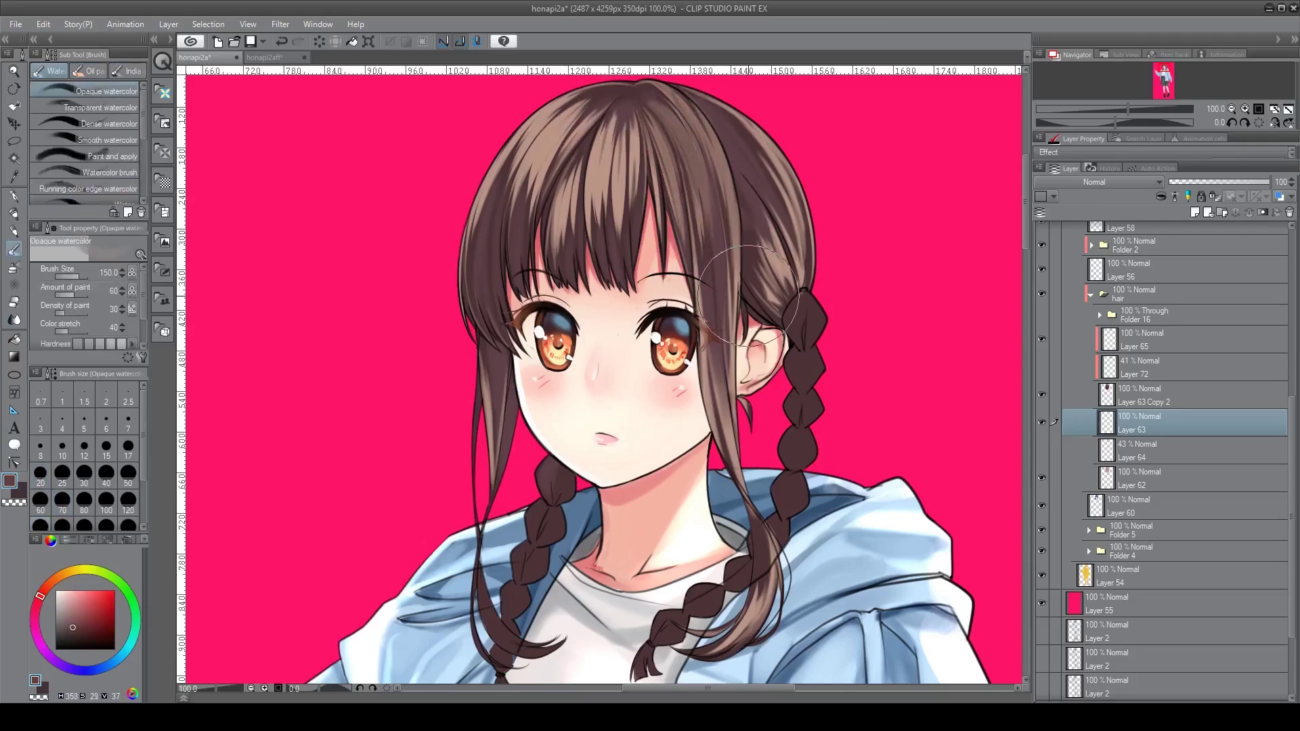
Hide Layer 63, show Layer 64, turn on and expand Folder 16, and hide Layer 120
{"action": "left_click", "coordinate": [1042, 422]}
{"action": "left_click", "coordinate": [1042, 451]}
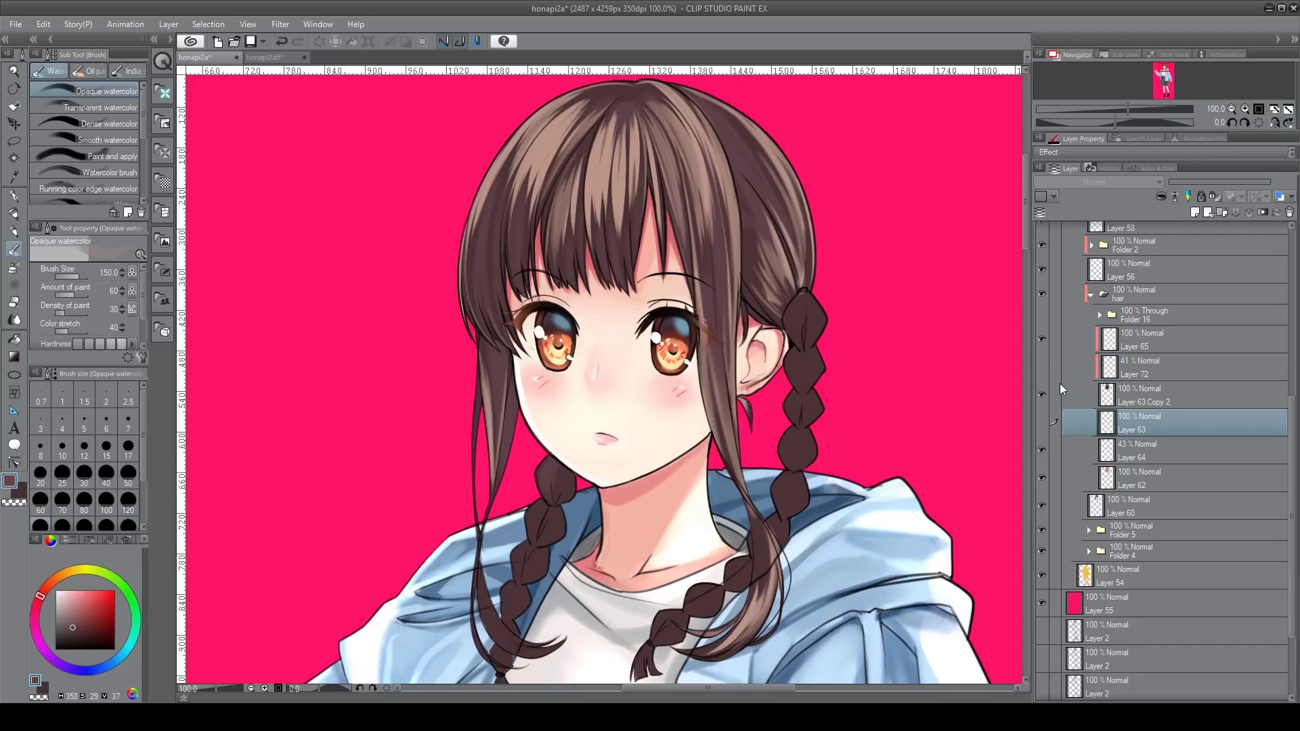
{"action": "scroll", "coordinate": [1274, 410], "scroll_direction": "down", "scroll_amount": 3}
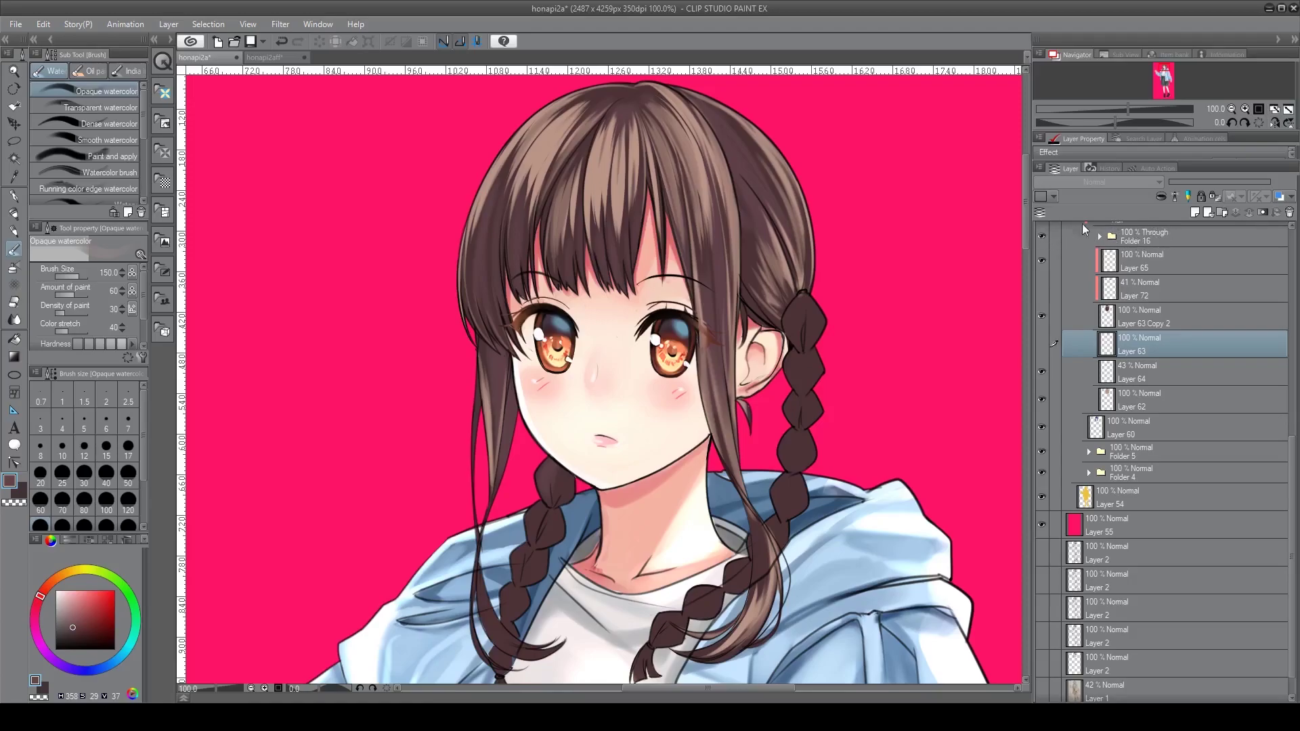
{"action": "left_click", "coordinate": [1041, 236]}
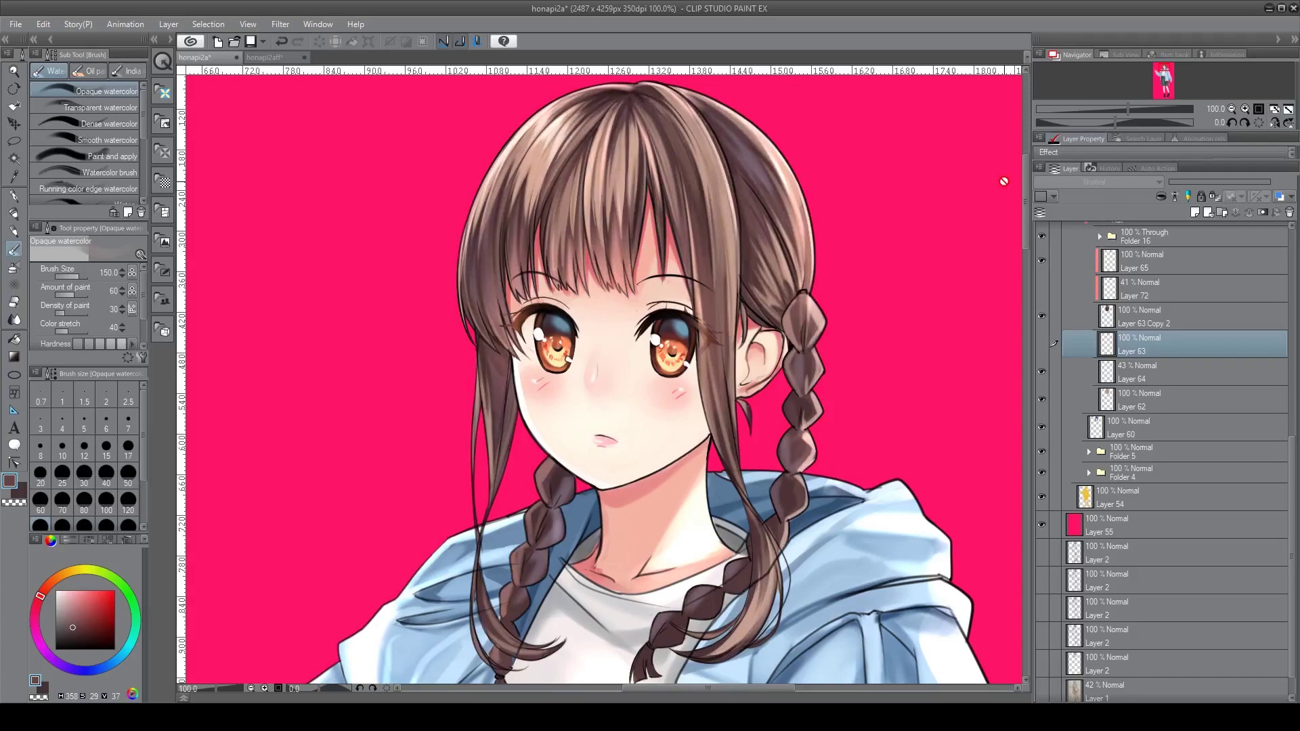
{"action": "left_click", "coordinate": [1099, 236]}
{"action": "scroll", "coordinate": [1137, 305], "scroll_direction": "down", "scroll_amount": 1}
{"action": "scroll", "coordinate": [1123, 295], "scroll_direction": "up", "scroll_amount": 1}
{"action": "left_click", "coordinate": [1041, 261]}
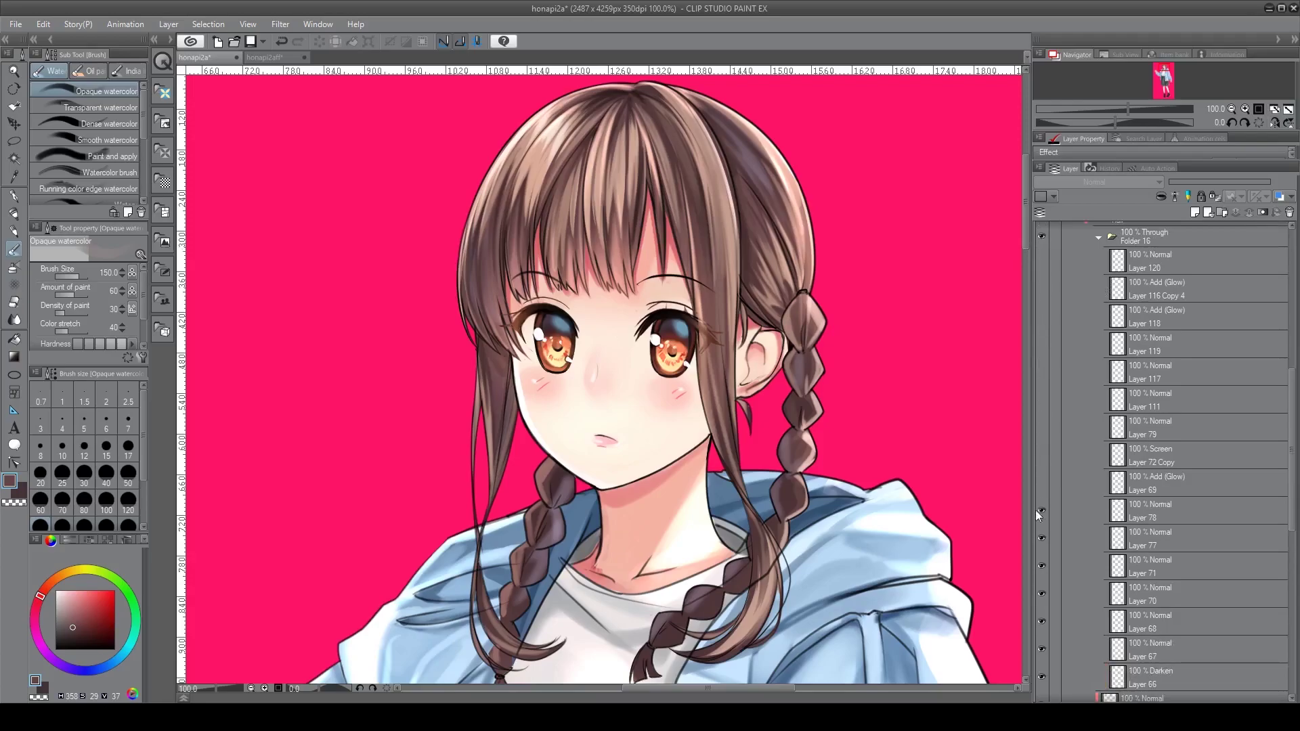
{"action": "scroll", "coordinate": [1046, 619], "scroll_direction": "down", "scroll_amount": 3}
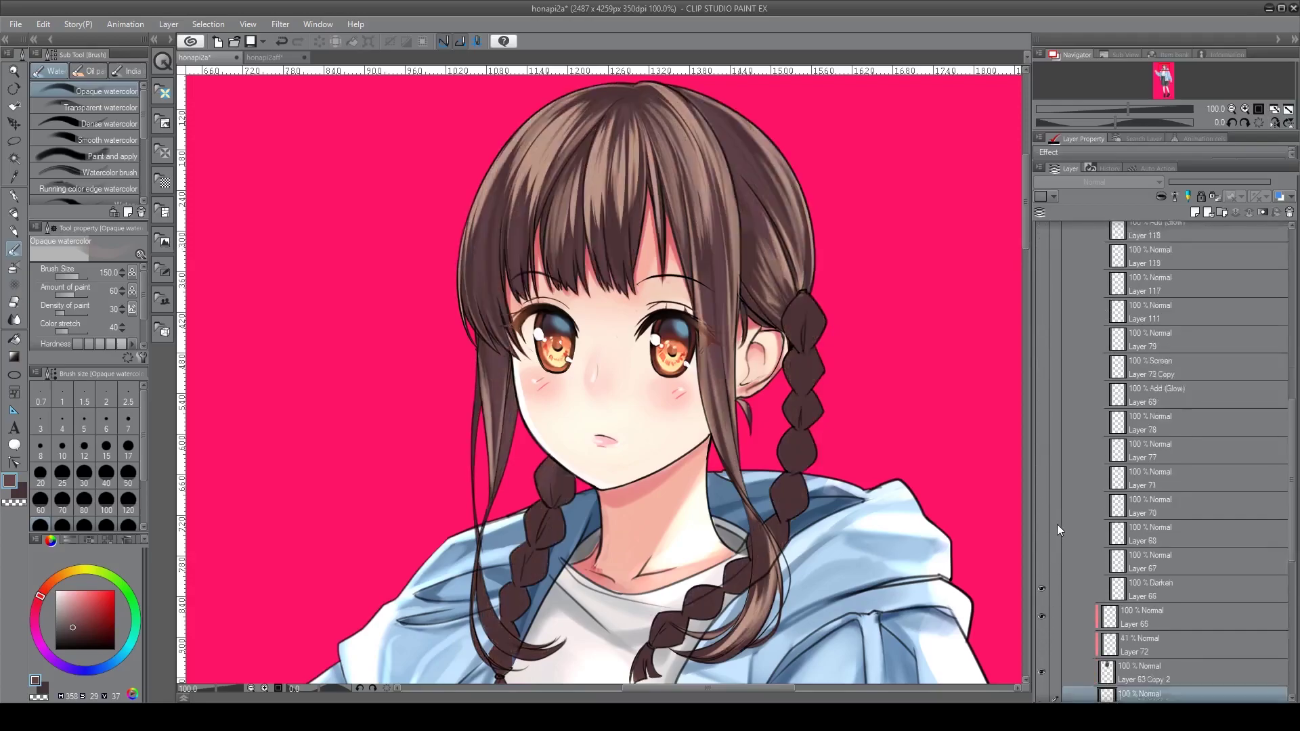
Turn on Folder 16's shading Layers 66, 67, 68, 70, 71, 77 and 78
{"action": "left_click", "coordinate": [1157, 551]}
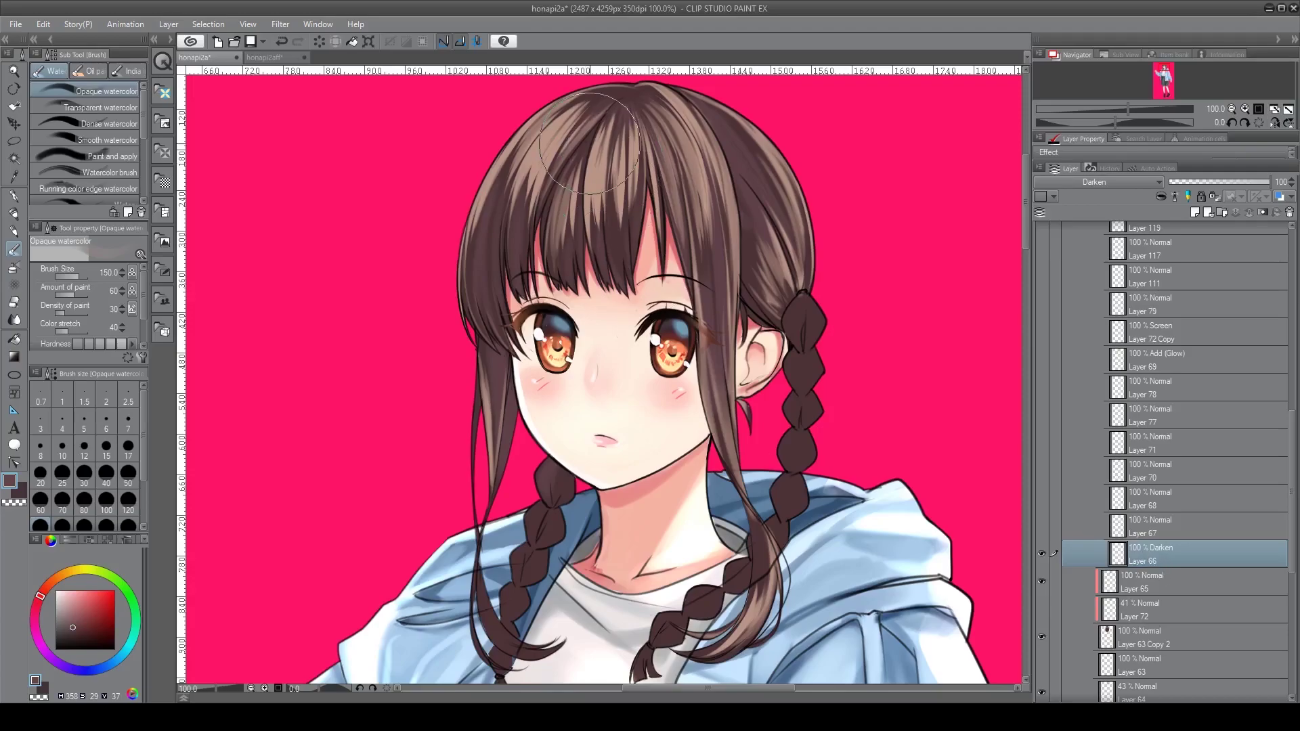
{"action": "left_click", "coordinate": [1041, 553]}
{"action": "left_click", "coordinate": [1042, 526]}
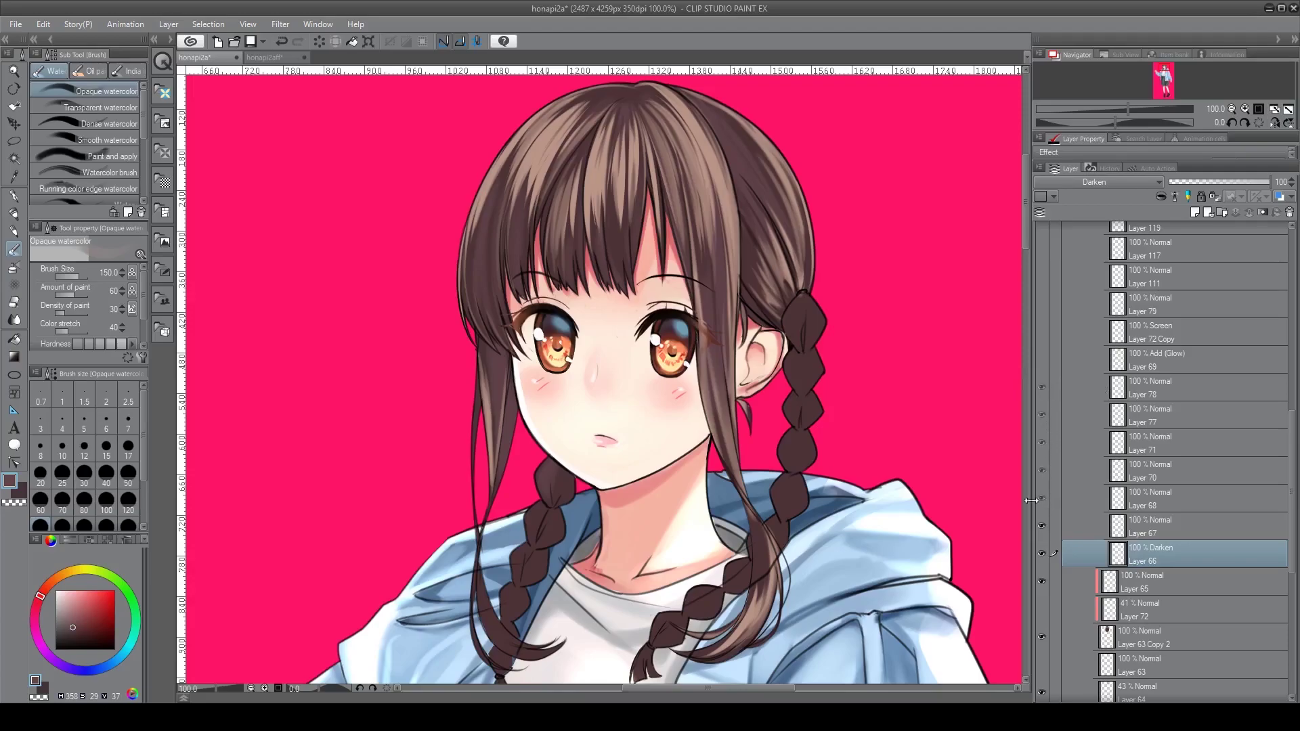
{"action": "left_click", "coordinate": [1042, 501]}
{"action": "left_click_drag", "start_coordinate": [1041, 415], "coordinate": [1043, 527]}
{"action": "left_click", "coordinate": [1040, 551]}
{"action": "left_click", "coordinate": [1041, 531]}
{"action": "left_click", "coordinate": [1041, 502]}
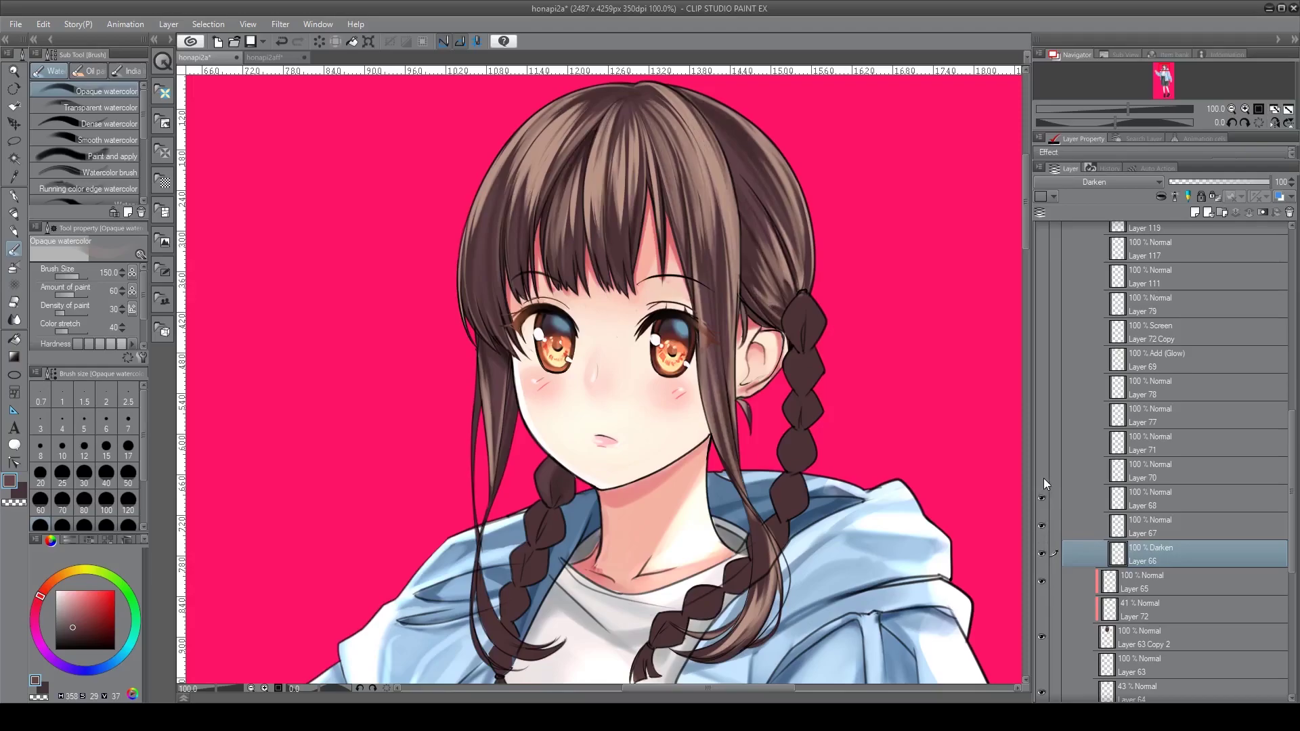
{"action": "left_click", "coordinate": [1042, 470]}
{"action": "left_click", "coordinate": [1042, 442]}
{"action": "left_click", "coordinate": [1041, 416]}
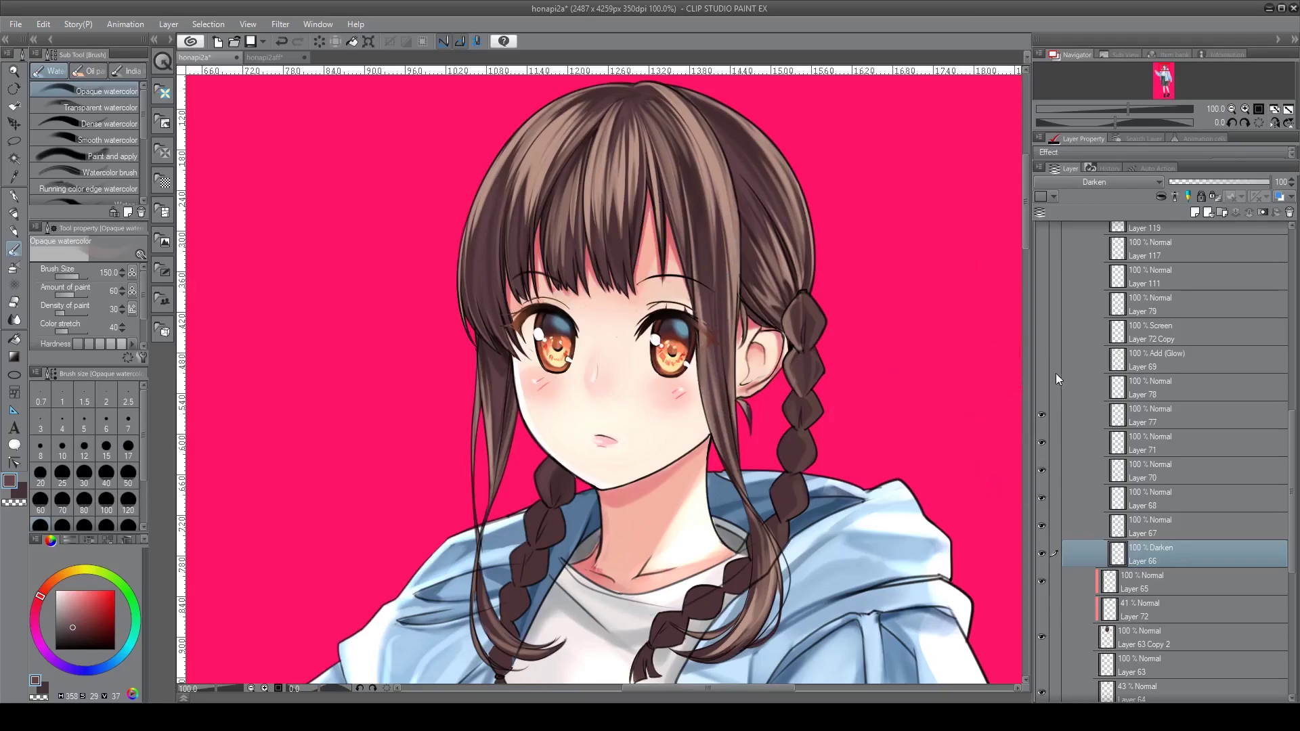
{"action": "left_click", "coordinate": [1041, 388]}
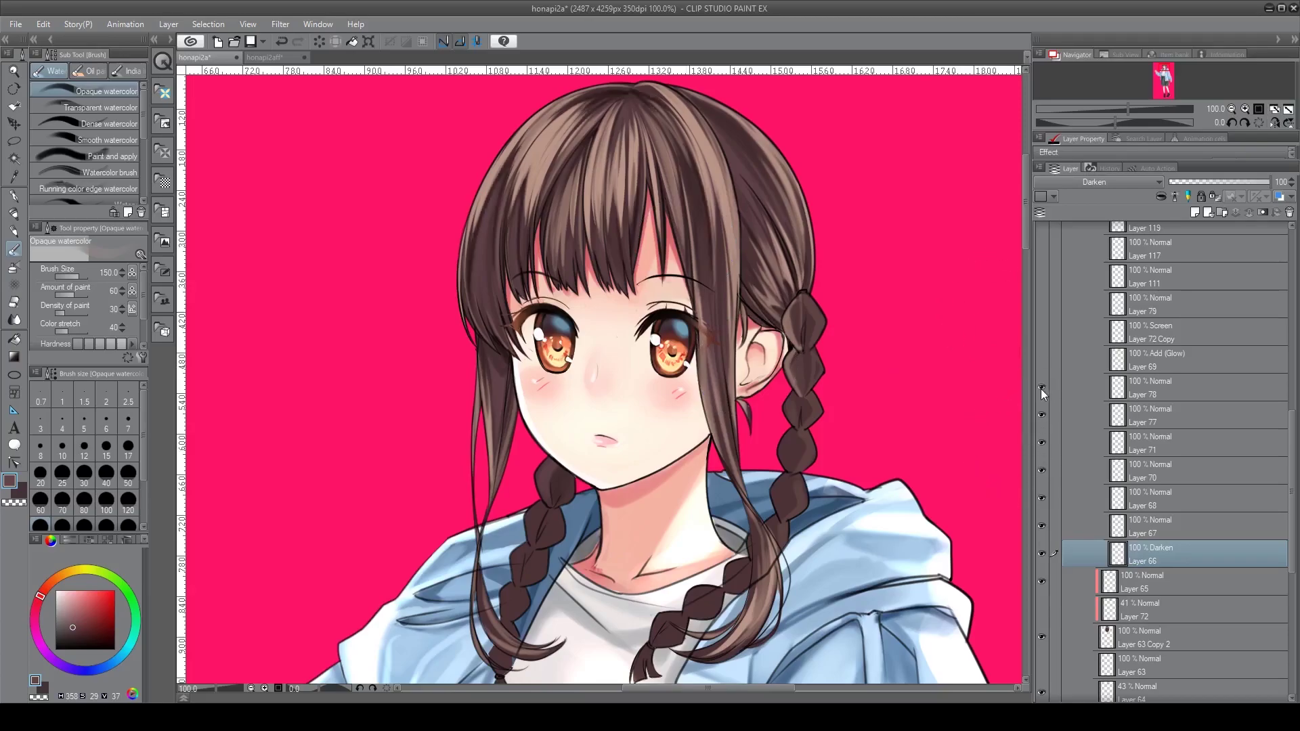
{"action": "mouse_move", "coordinate": [842, 344]}
{"action": "left_mouse_down"}
{"action": "mouse_move", "coordinate": [831, 343]}
{"action": "mouse_move", "coordinate": [847, 351]}
{"action": "left_mouse_up"}
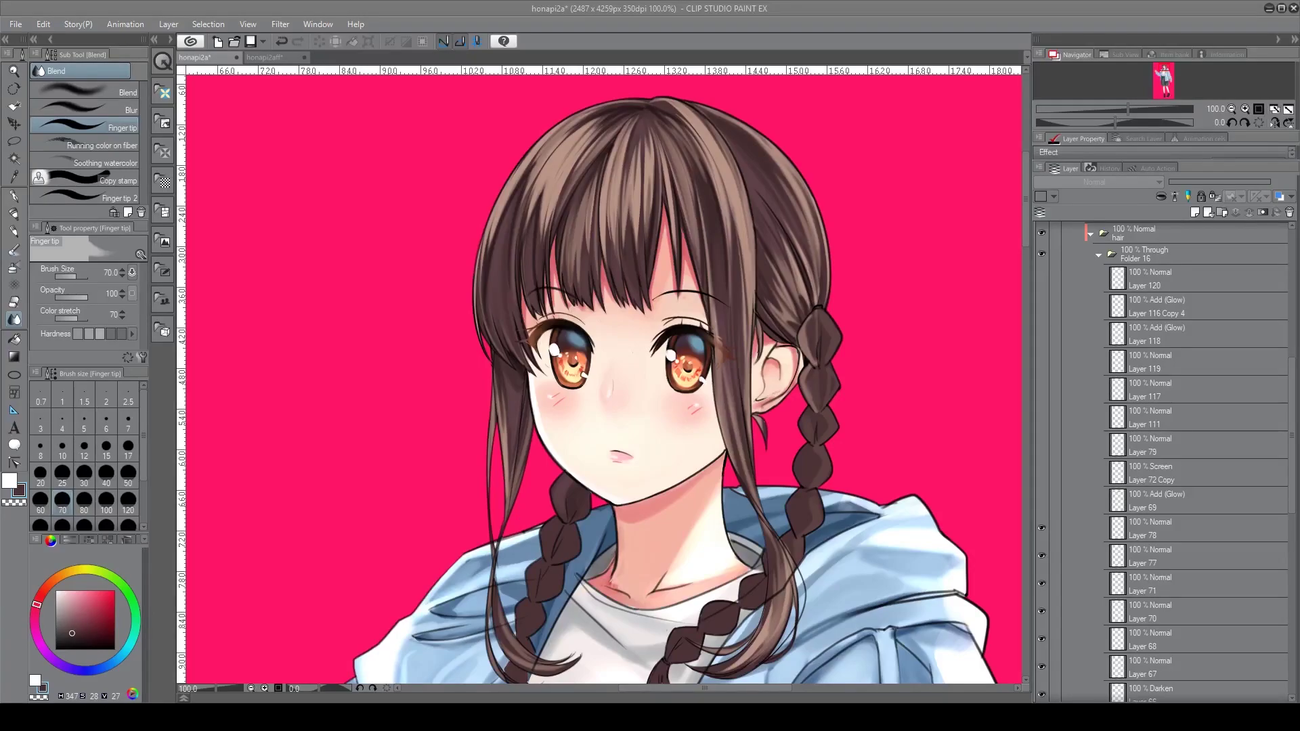
Show Layer 69, compare with Layer 126 toggled, and set Layer 69 to Add (Glow)
{"action": "left_click", "coordinate": [1041, 499]}
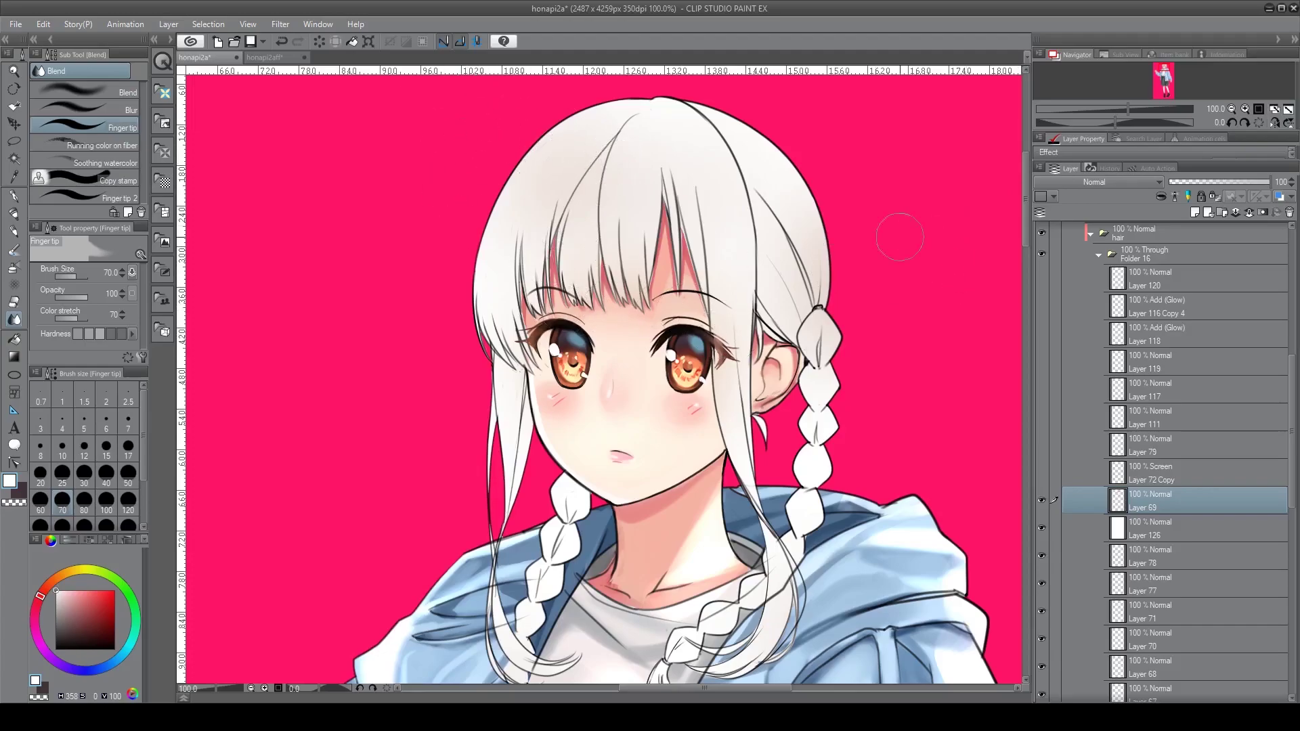
{"action": "left_click", "coordinate": [1042, 528]}
{"action": "left_click", "coordinate": [1041, 528]}
{"action": "left_click", "coordinate": [1041, 527]}
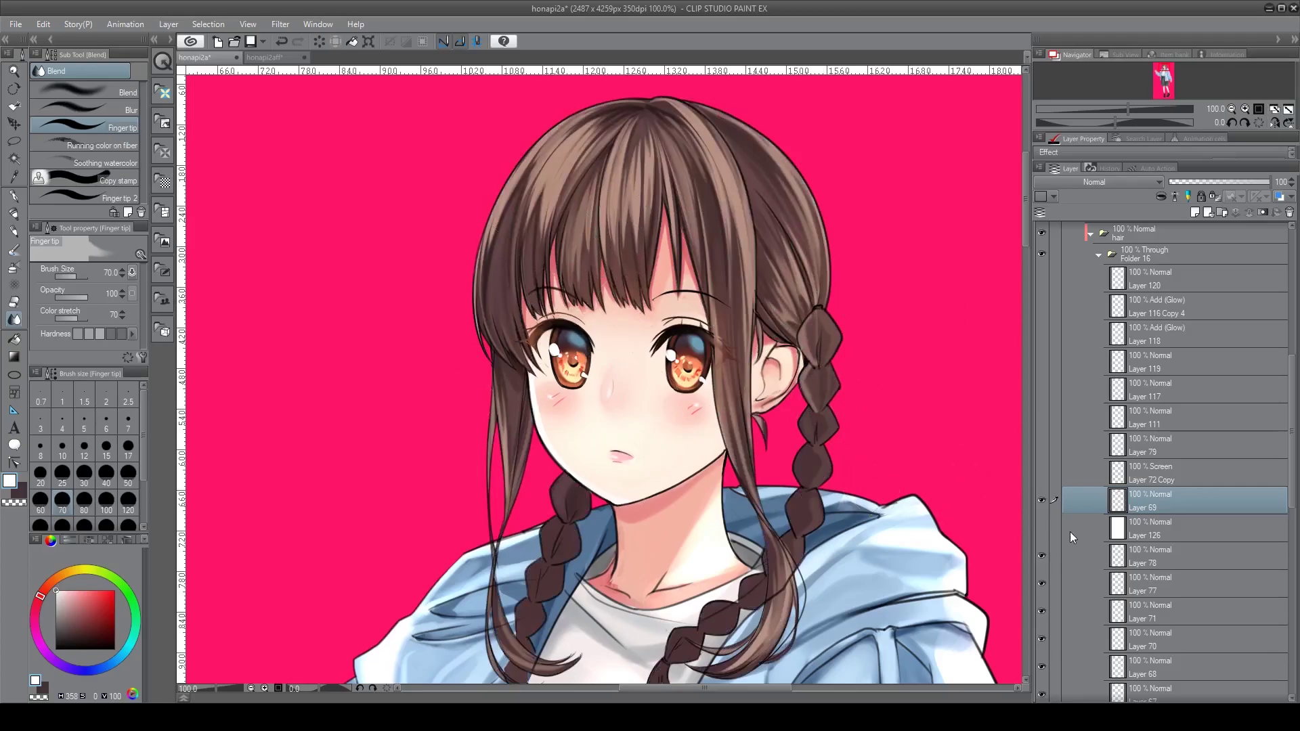
{"action": "left_click", "coordinate": [1096, 183]}
{"action": "left_click", "coordinate": [1095, 338]}
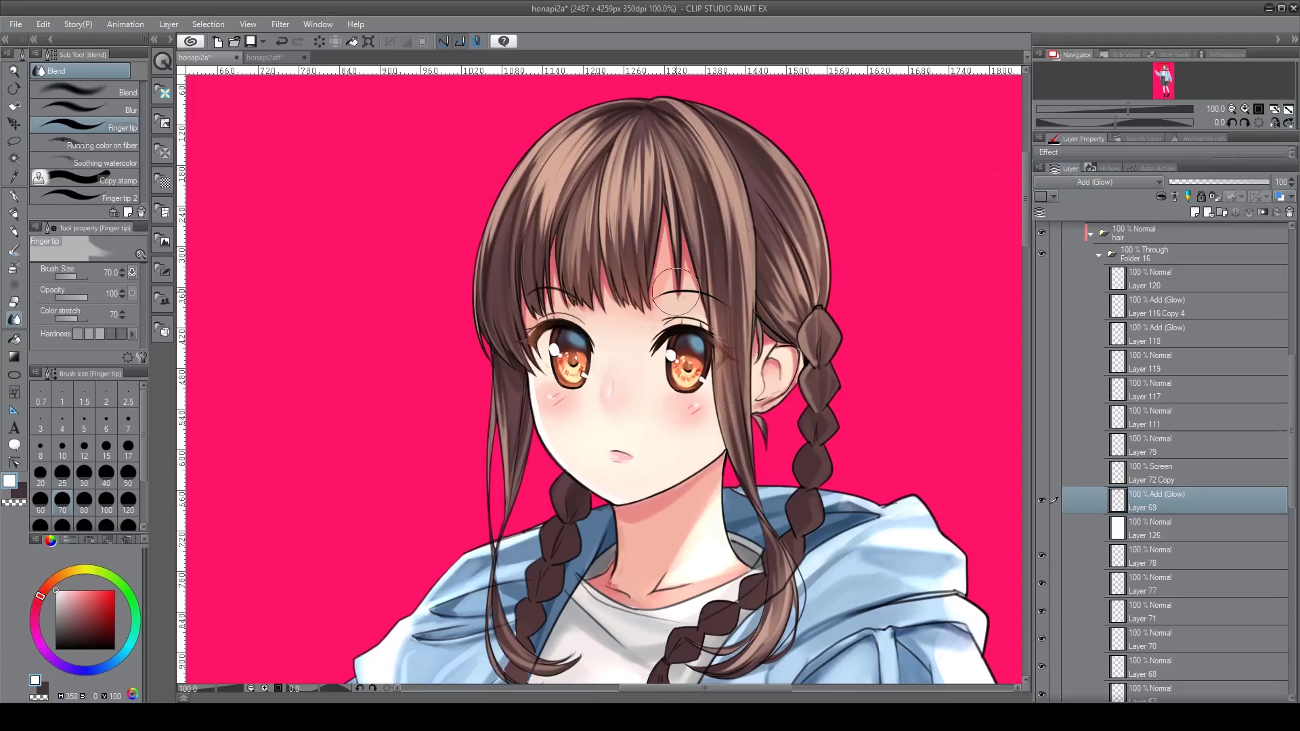
Move Layer 126 above Layer 69, then show and select Layer 72 Copy
{"action": "left_click_drag", "start_coordinate": [1144, 518], "coordinate": [1130, 482]}
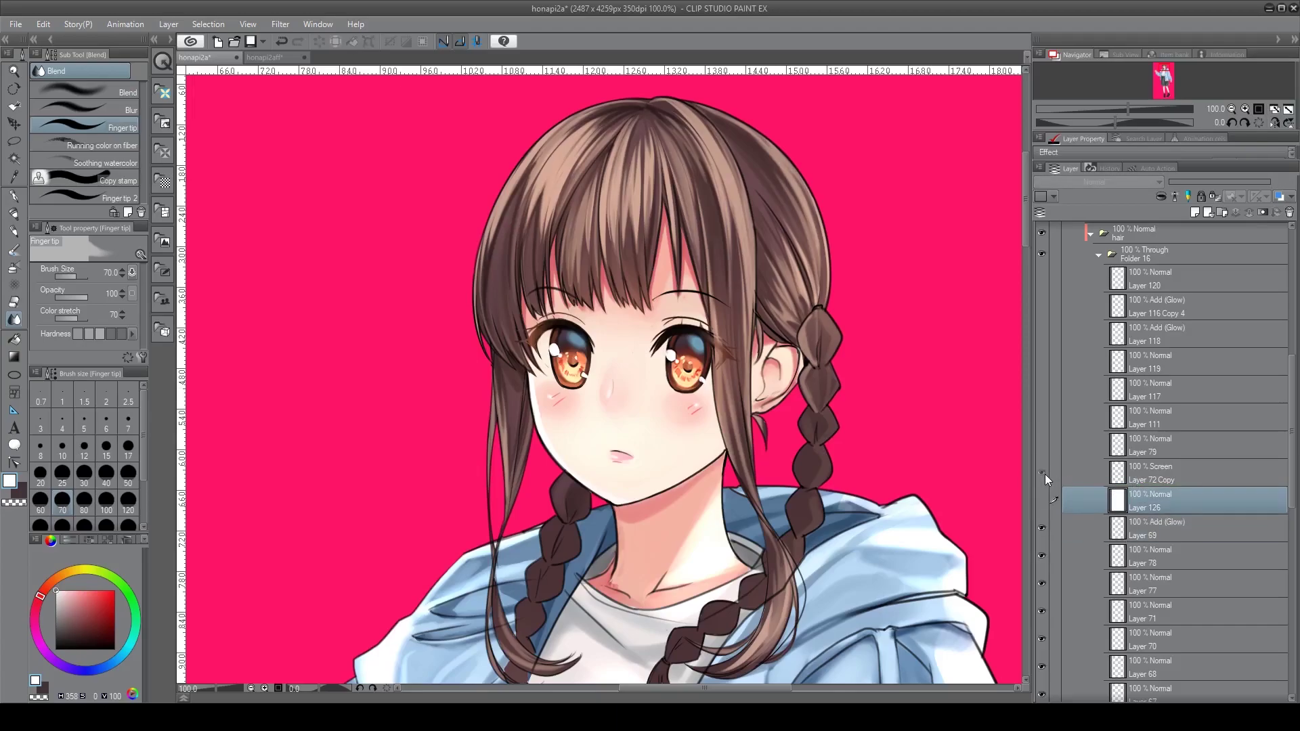
{"action": "left_click", "coordinate": [1041, 472]}
{"action": "left_click", "coordinate": [1165, 472]}
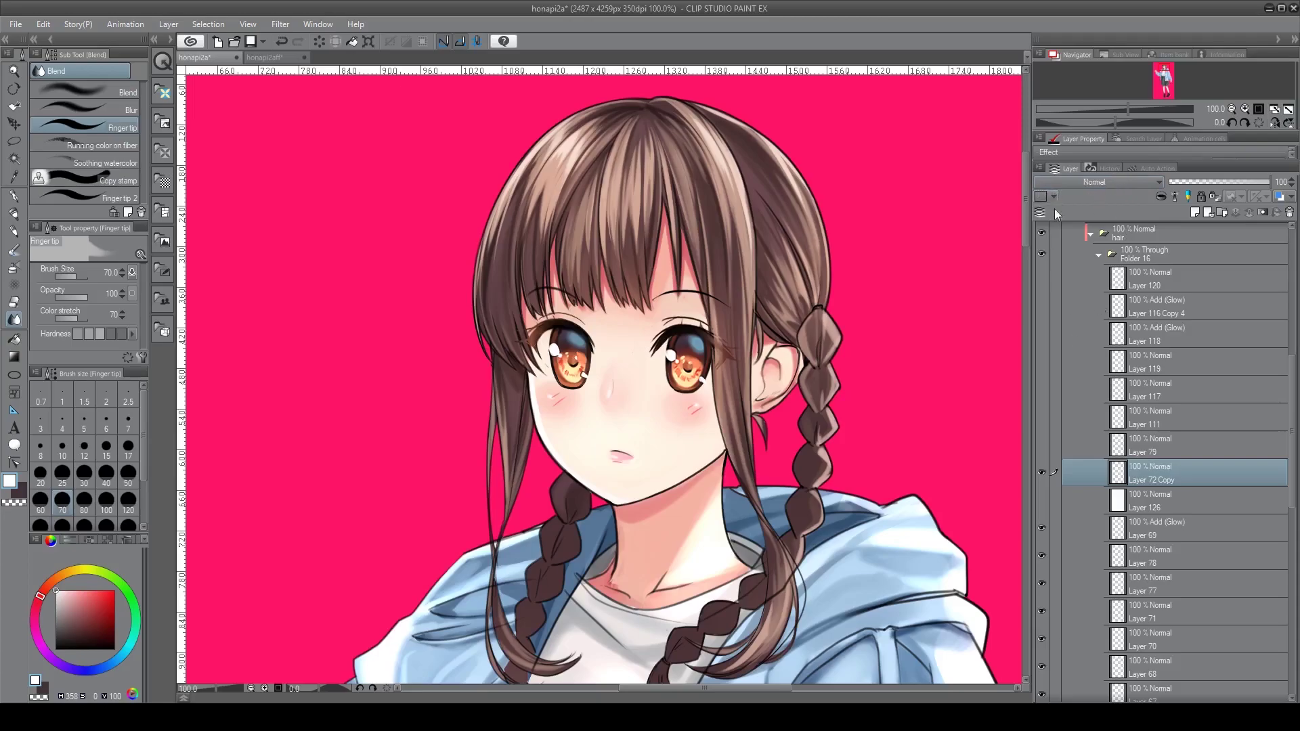
Turn on Layer 126, then select the Layer 118 glow layer higher in the Layer panel
{"action": "left_click", "coordinate": [1042, 499]}
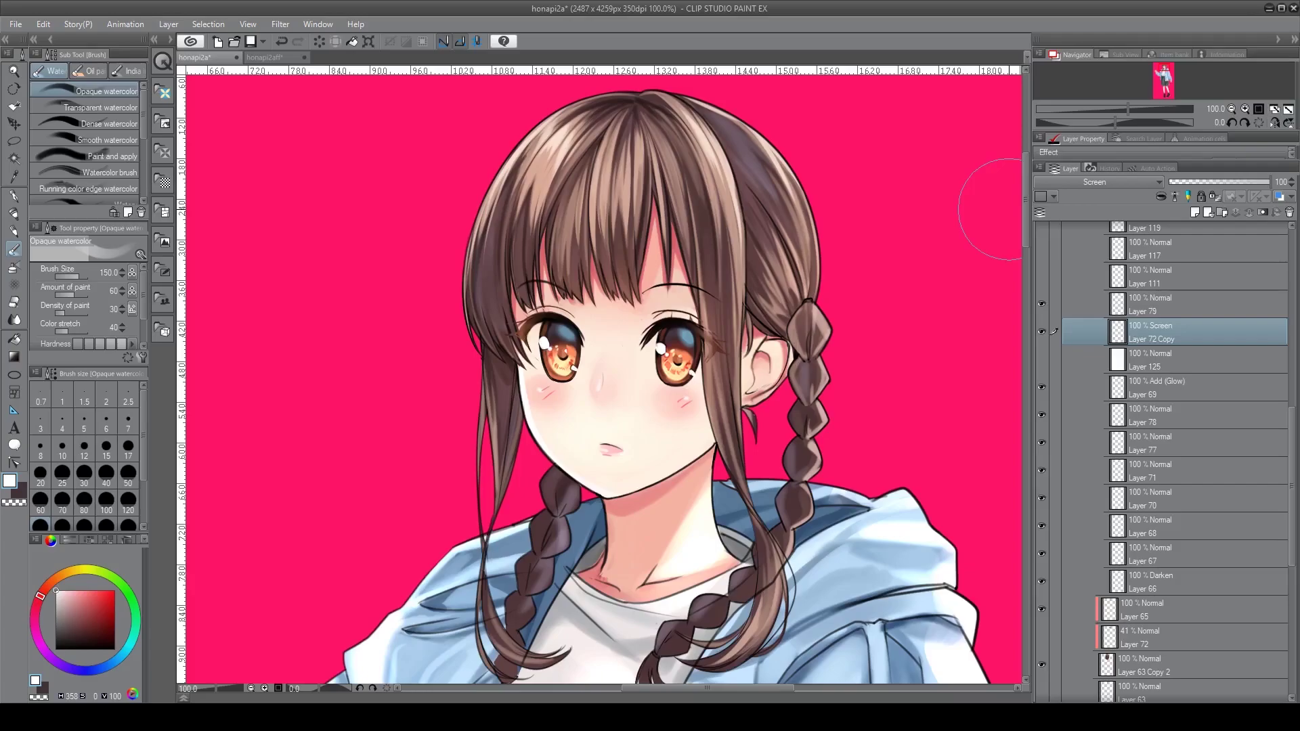
{"action": "scroll", "coordinate": [1059, 297], "scroll_direction": "up", "scroll_amount": 1}
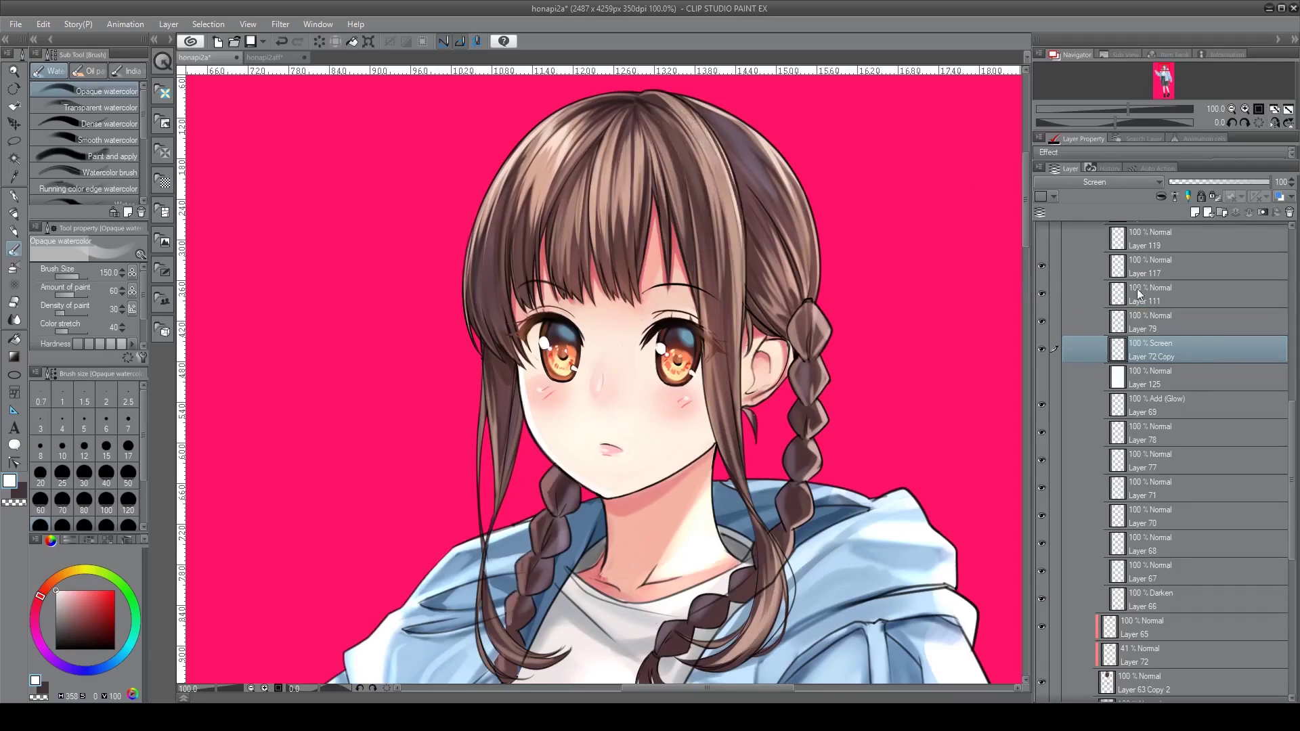
{"action": "scroll", "coordinate": [1044, 261], "scroll_direction": "up", "scroll_amount": 1}
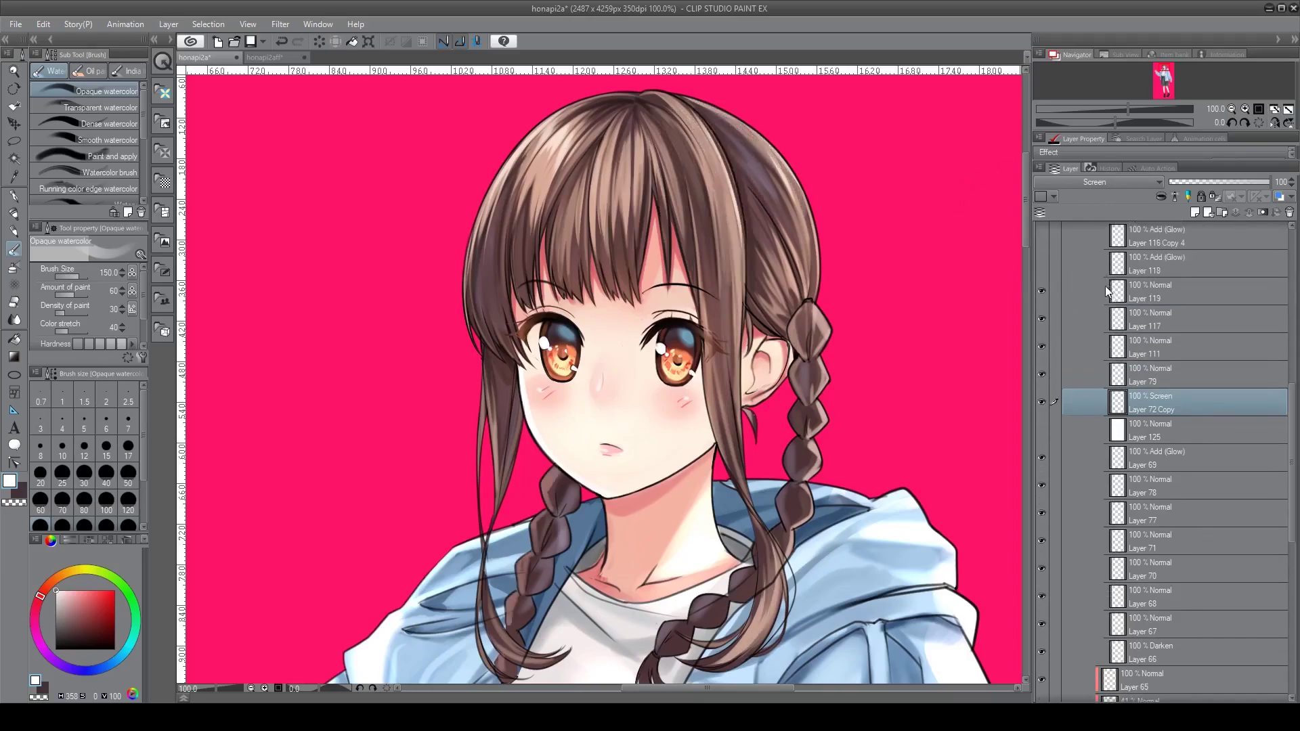
{"action": "scroll", "coordinate": [1108, 301], "scroll_direction": "up", "scroll_amount": 1}
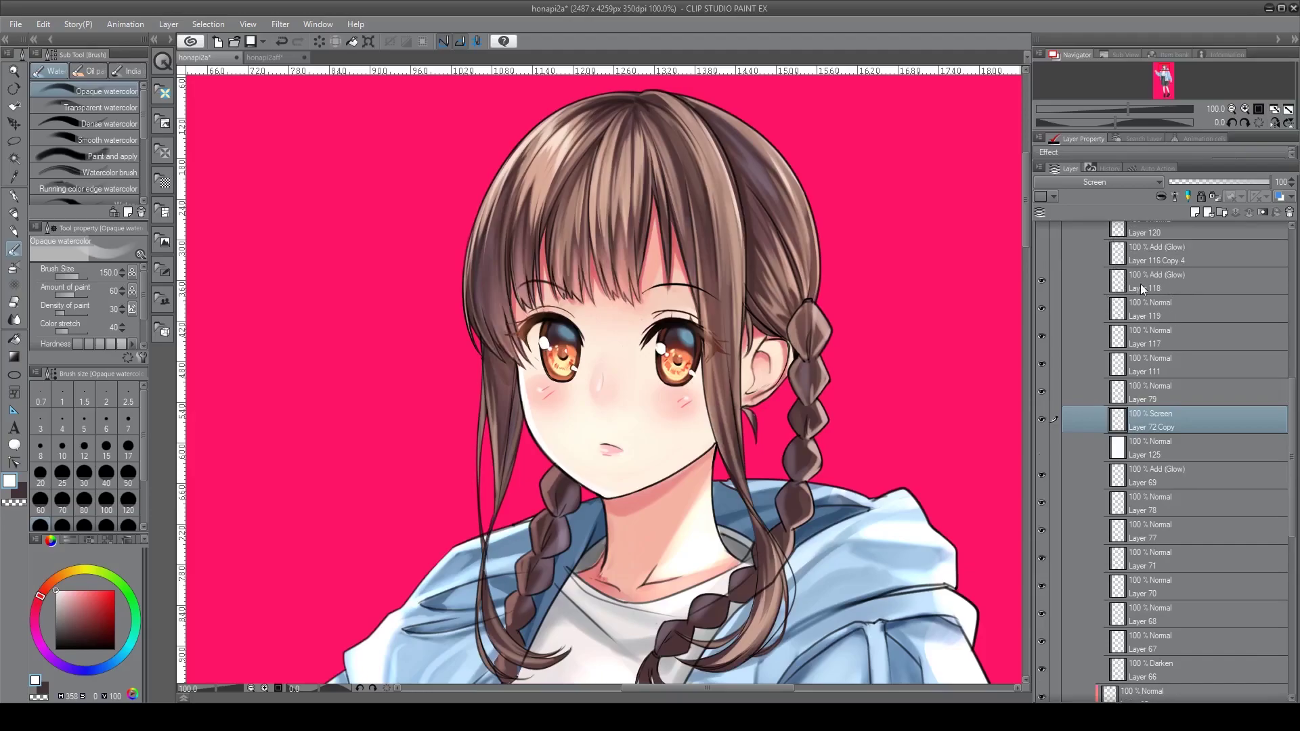
{"action": "left_click", "coordinate": [1118, 281]}
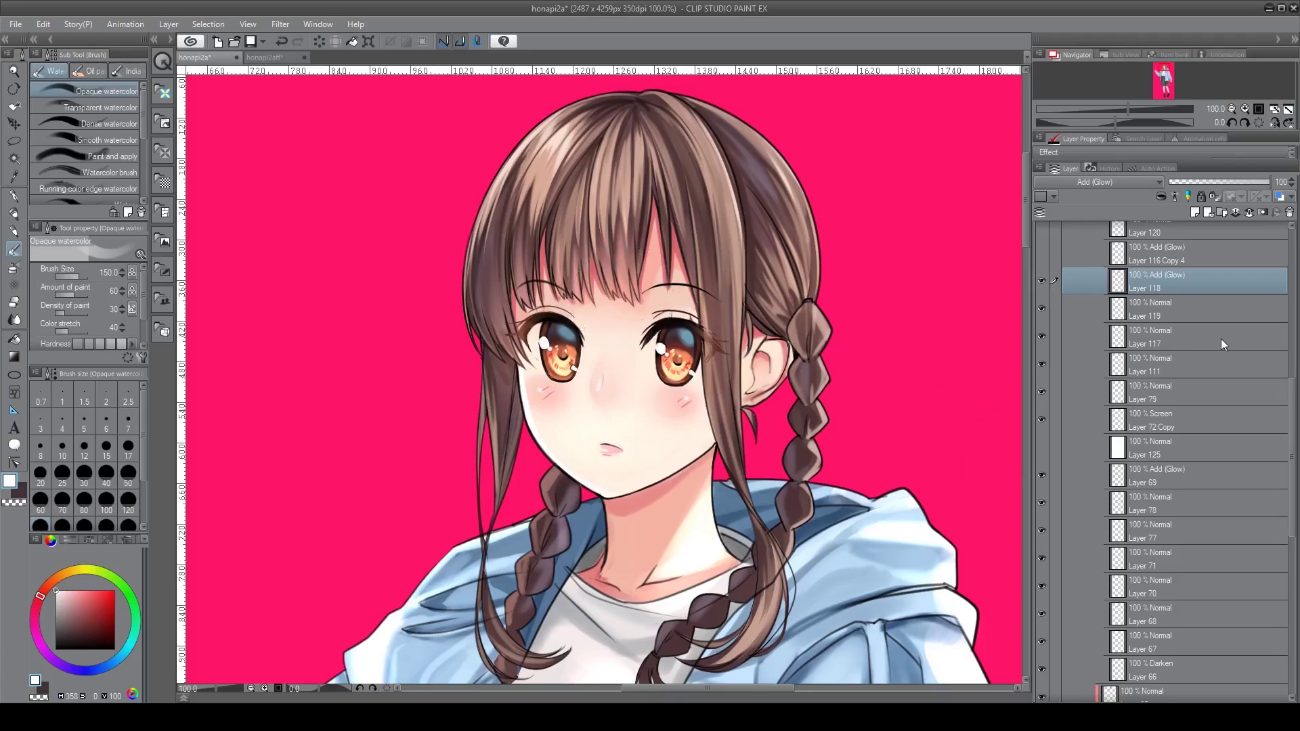
Select Layer 116 Copy 4, make Layer 120 visible, and switch to the honapi2aff document
{"action": "scroll", "coordinate": [1205, 319], "scroll_direction": "up", "scroll_amount": 1}
{"action": "left_click", "coordinate": [1192, 295]}
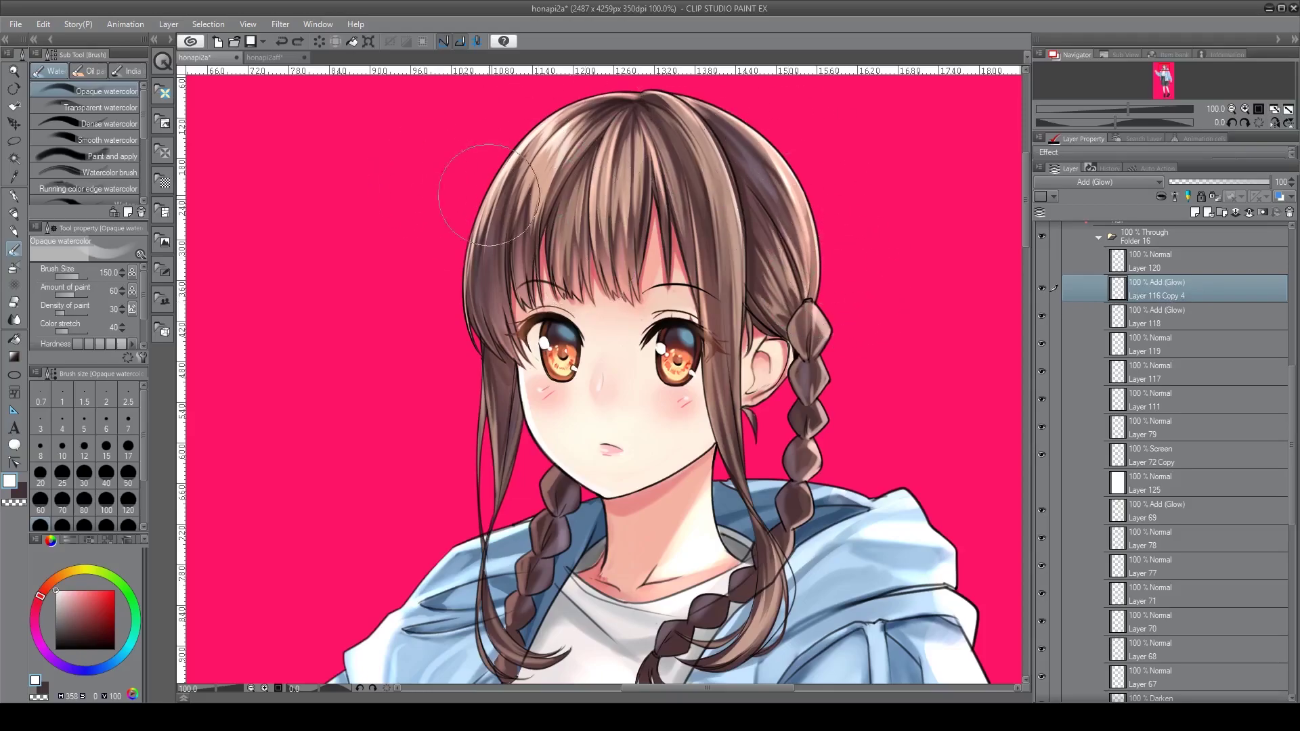
{"action": "left_click", "coordinate": [1042, 261]}
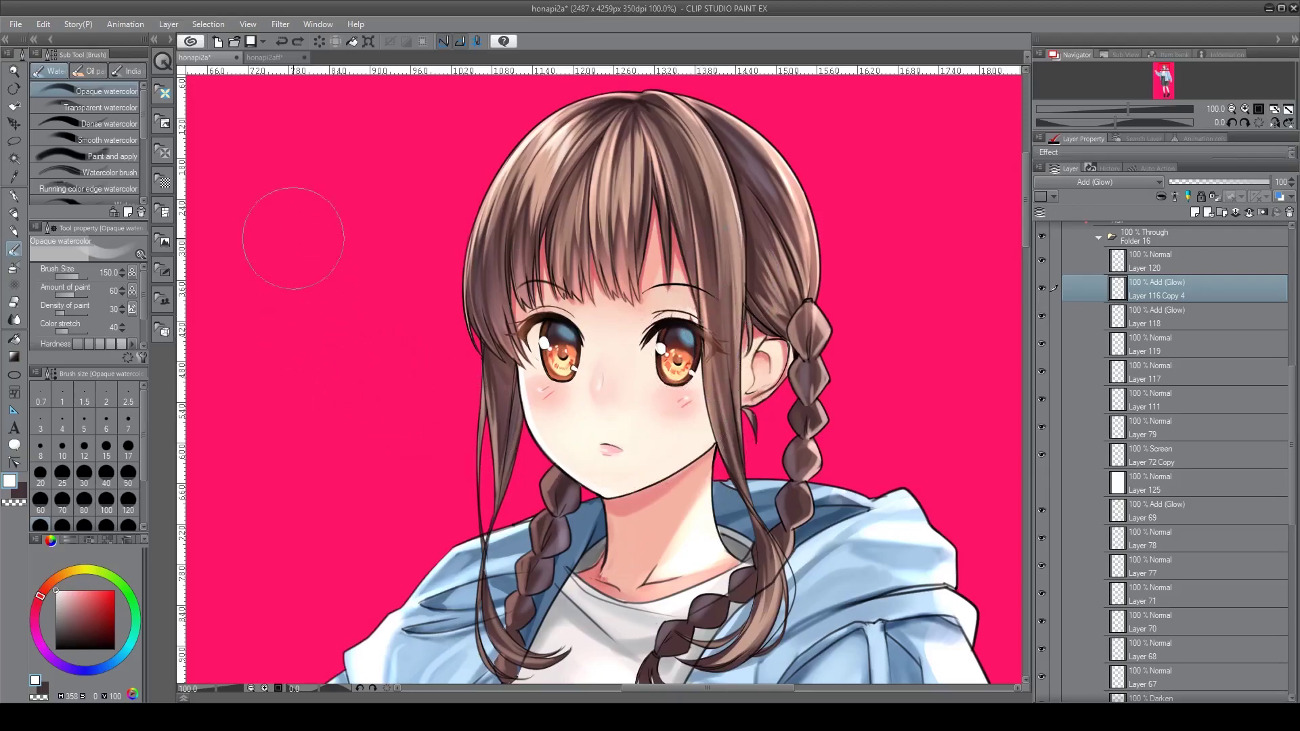
{"action": "left_click", "coordinate": [268, 58]}
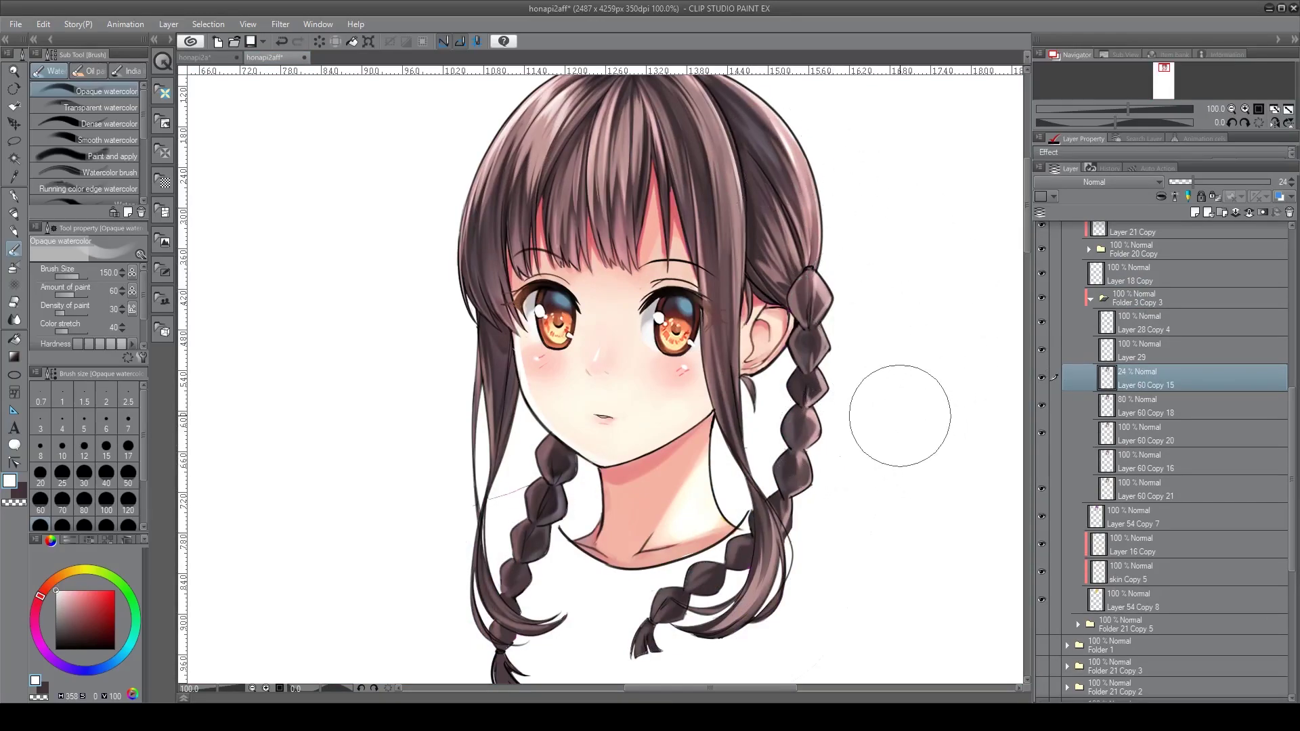
{"action": "left_click", "coordinate": [206, 58]}
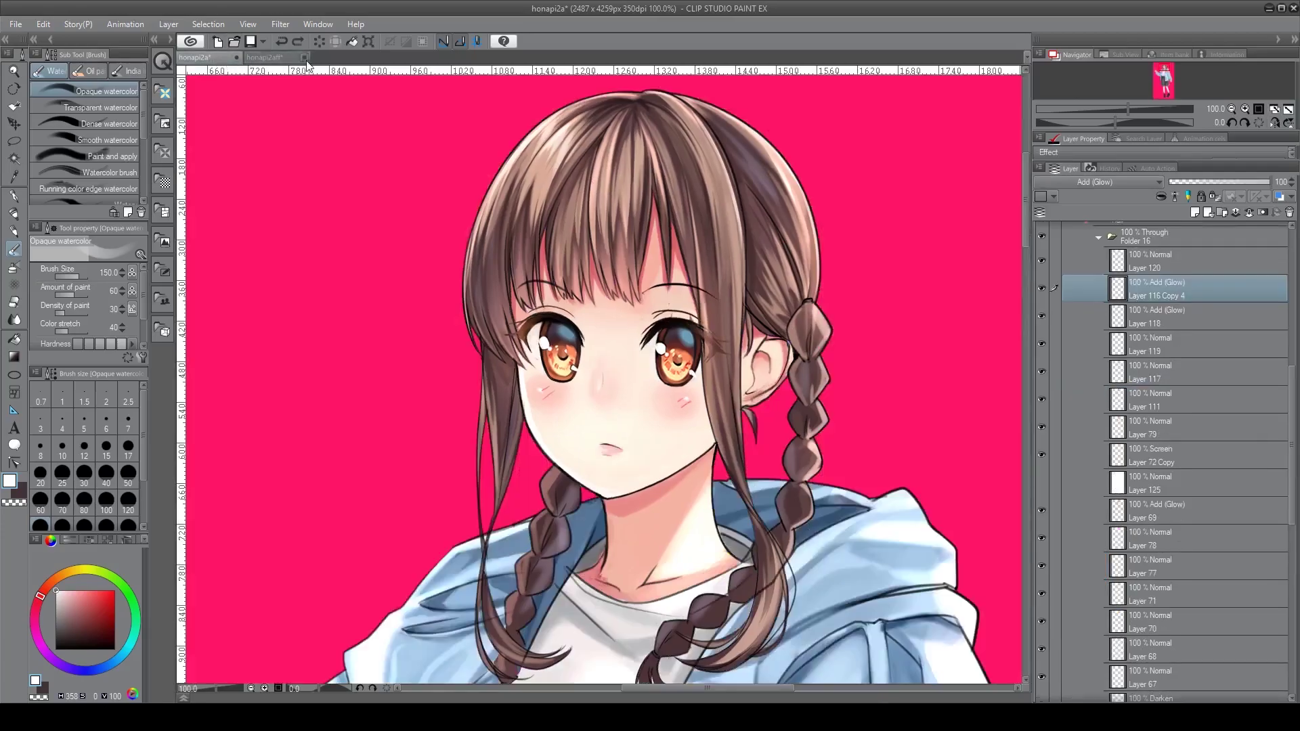
{"action": "left_click", "coordinate": [271, 58]}
{"action": "left_click", "coordinate": [207, 60]}
{"action": "left_click", "coordinate": [287, 61]}
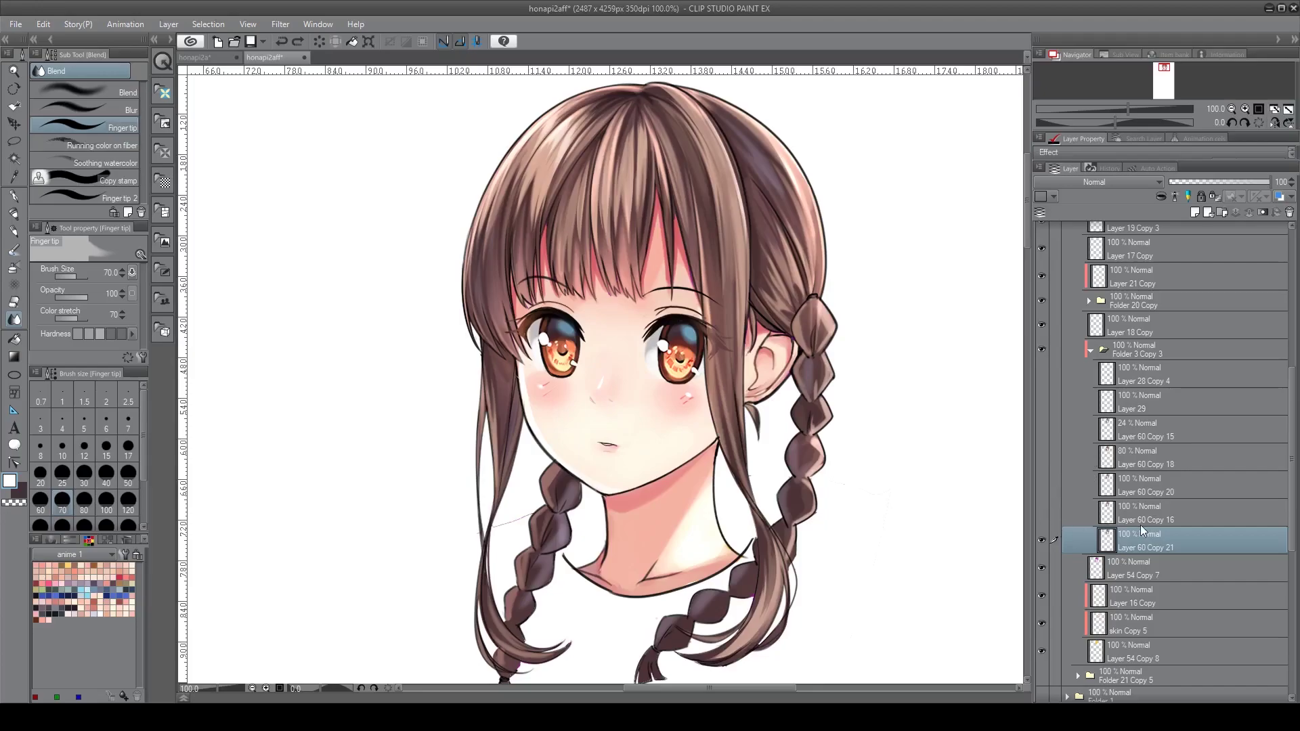
Show Layer 60 Copy 18 as a hair shade layer at 80% opacity
{"action": "left_click_drag", "start_coordinate": [1143, 546], "coordinate": [1197, 210]}
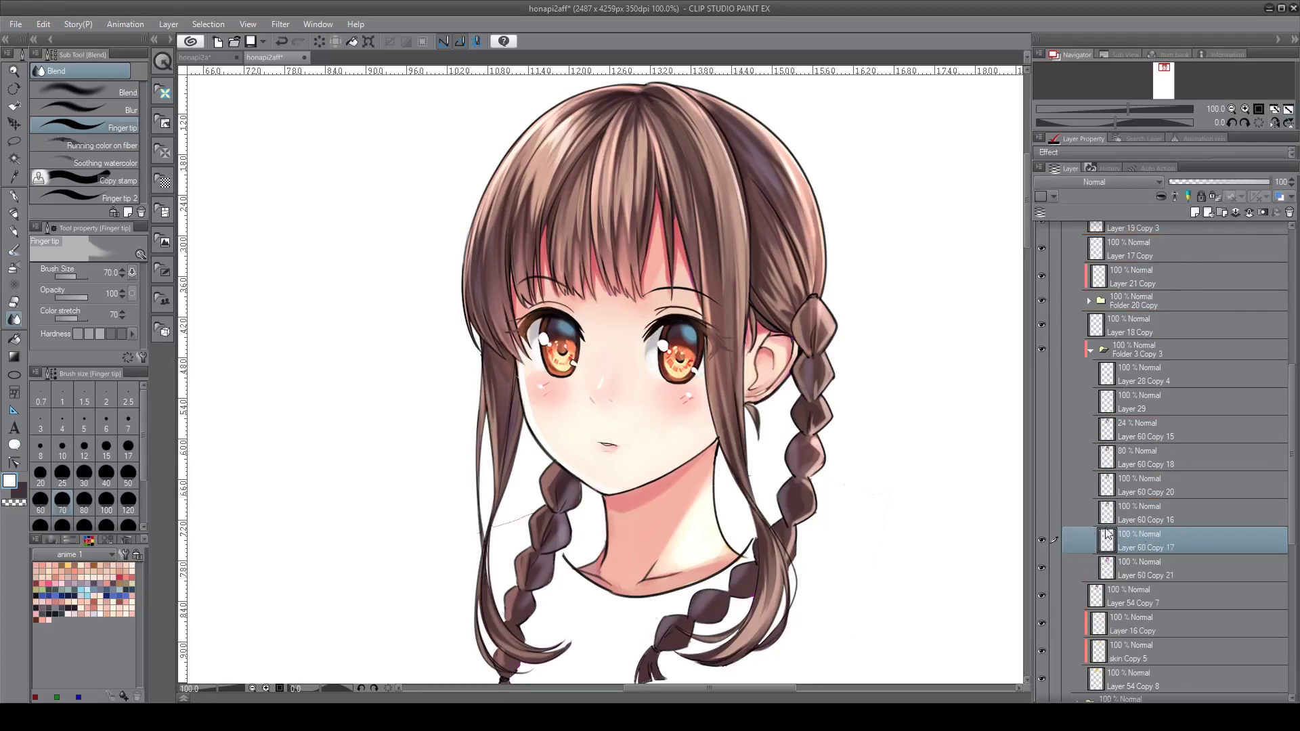
{"action": "key", "text": "ctrl+z"}
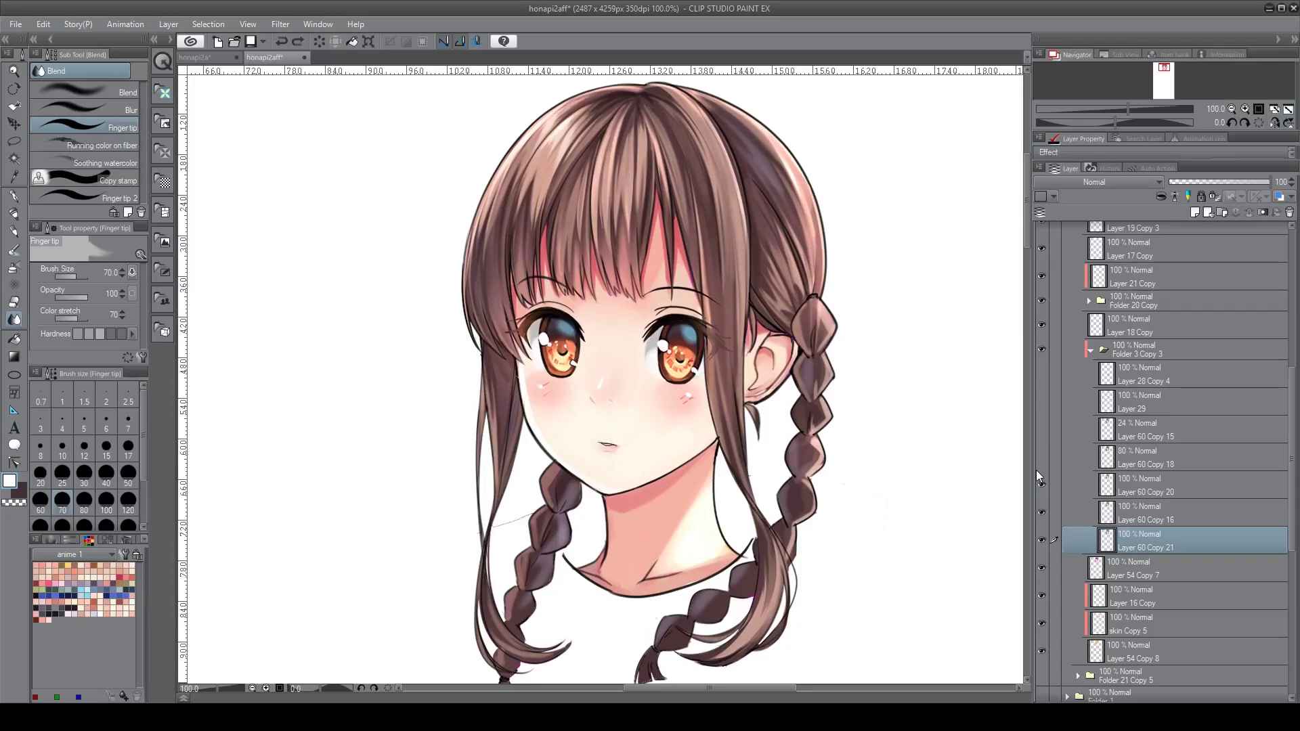
{"action": "key", "text": "ctrl+z"}
{"action": "left_click", "coordinate": [1043, 456]}
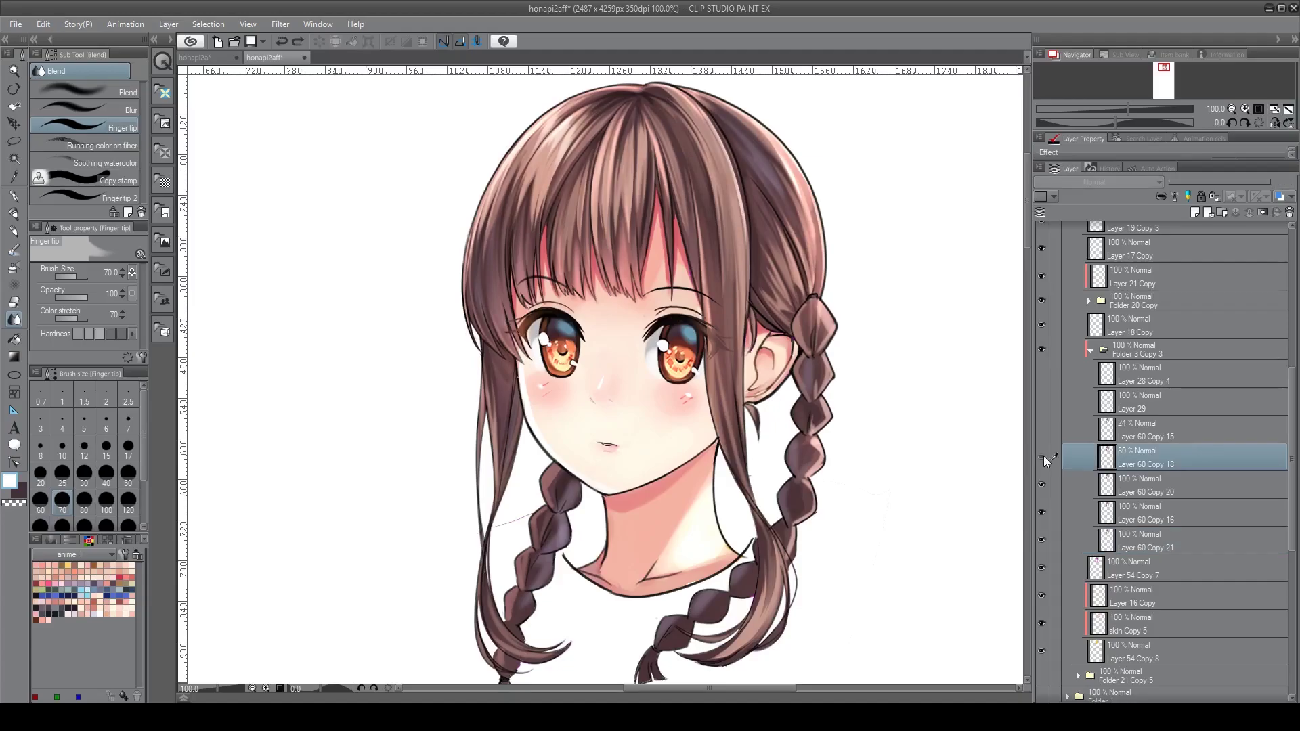
{"action": "left_click", "coordinate": [1043, 457]}
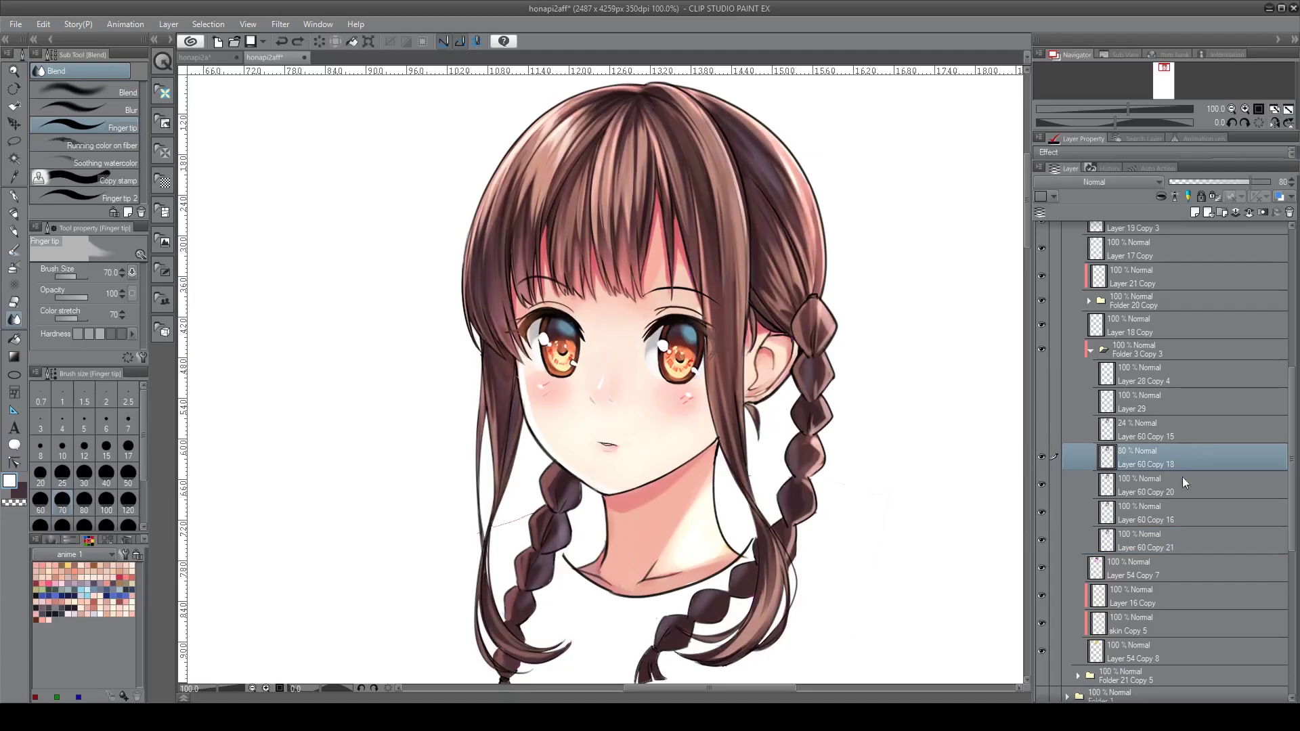
{"action": "left_click", "coordinate": [1250, 184]}
{"action": "left_click_drag", "start_coordinate": [1233, 184], "coordinate": [1184, 184]}
{"action": "left_click_drag", "start_coordinate": [1267, 178], "coordinate": [1105, 180]}
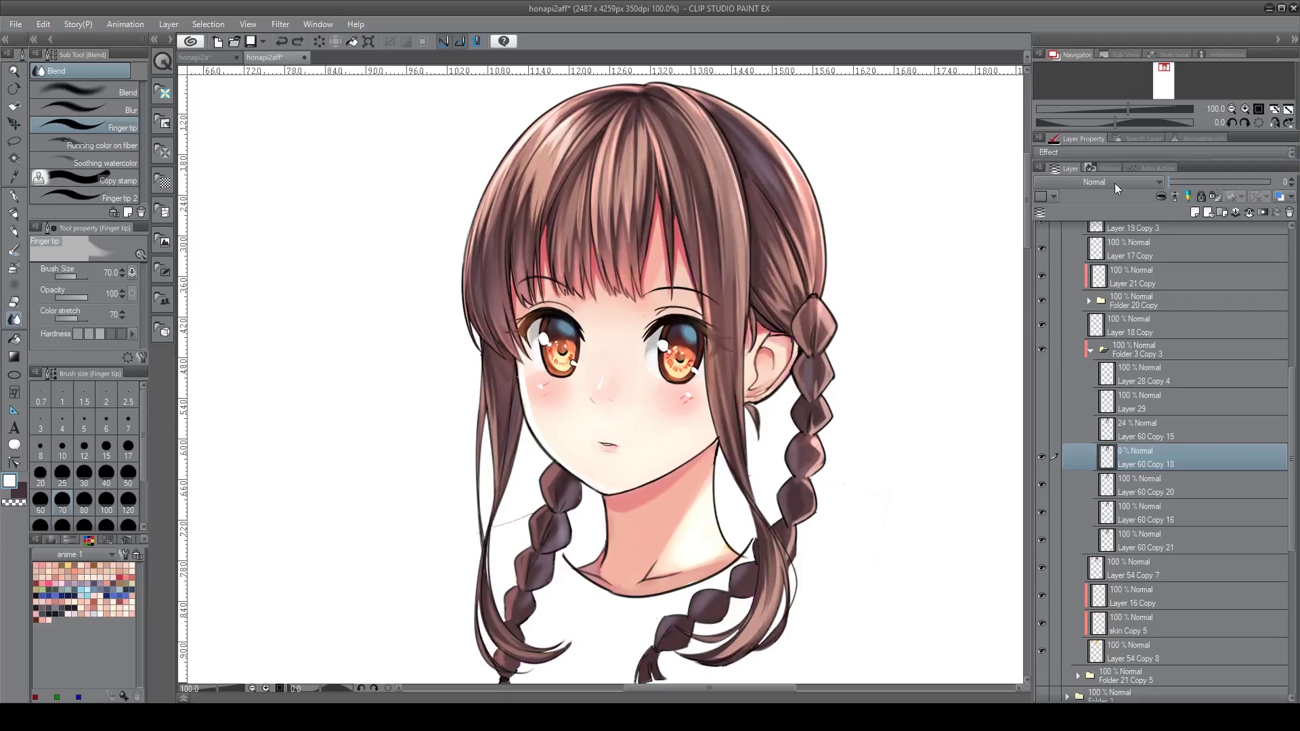
{"action": "key", "text": "ctrl+z"}
Show Layer 60 Copy 15's blue tint at 20%, and turn on Layers 29 and 28 Copy 4
{"action": "left_click", "coordinate": [1046, 433]}
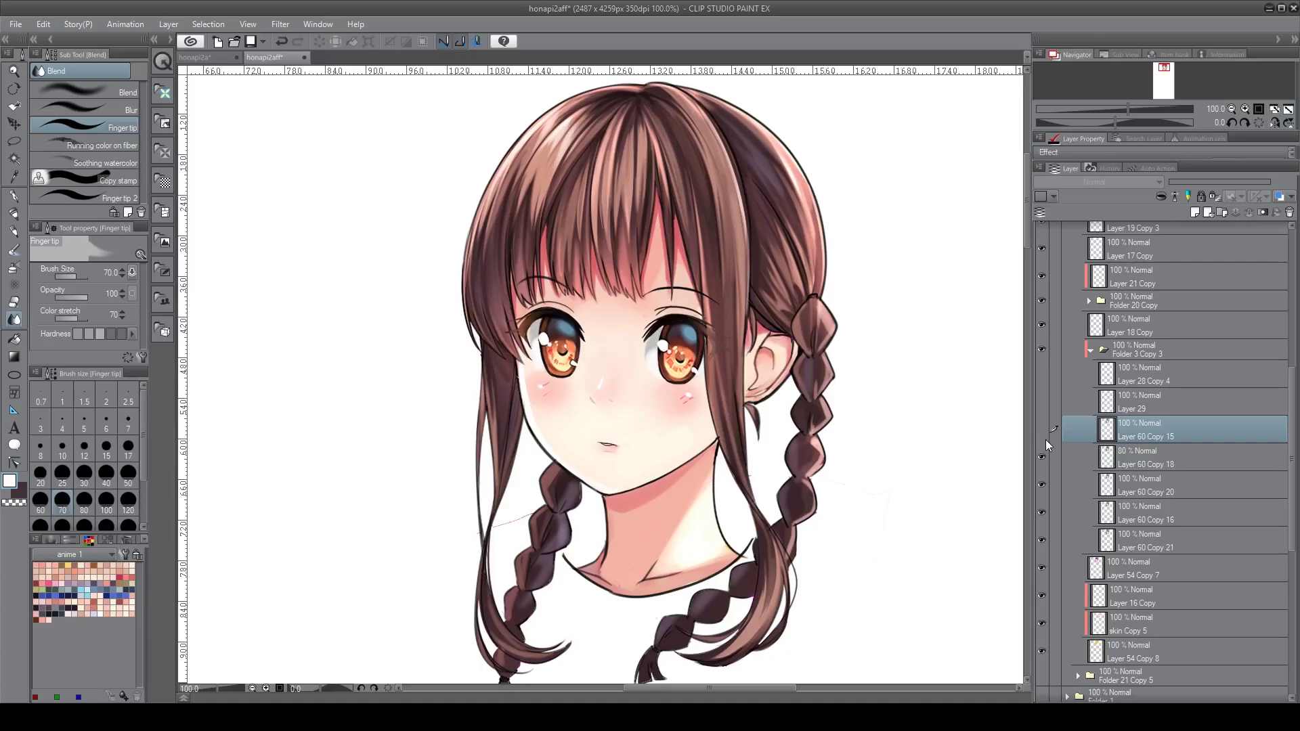
{"action": "left_click", "coordinate": [1042, 428]}
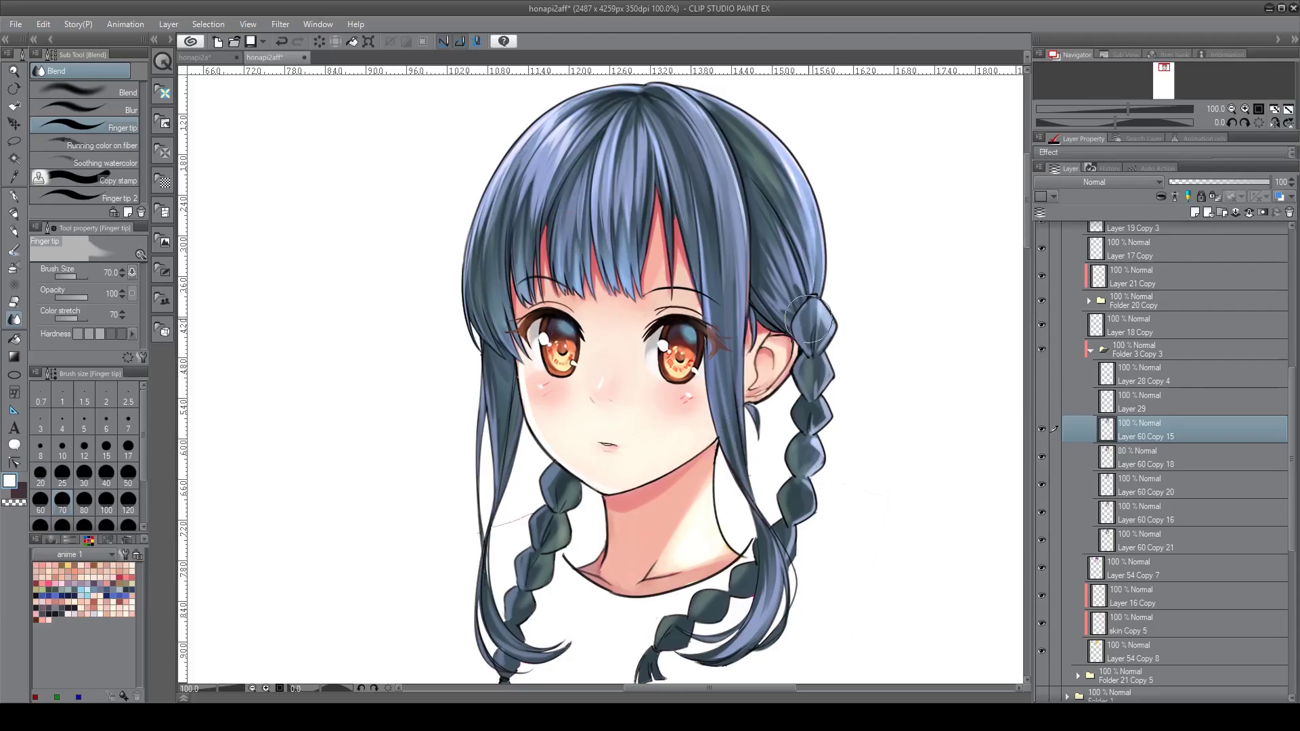
{"action": "left_click", "coordinate": [1188, 180]}
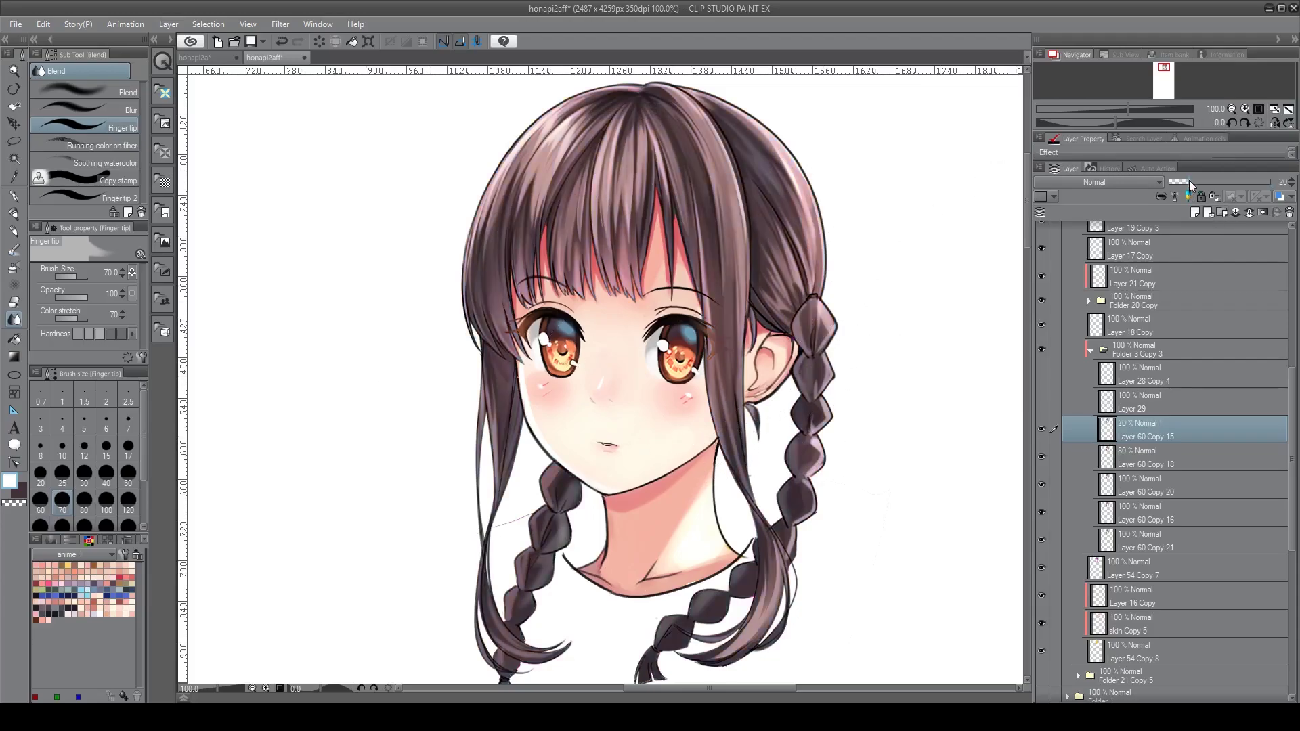
{"action": "left_click", "coordinate": [1042, 402]}
{"action": "left_click", "coordinate": [1042, 374]}
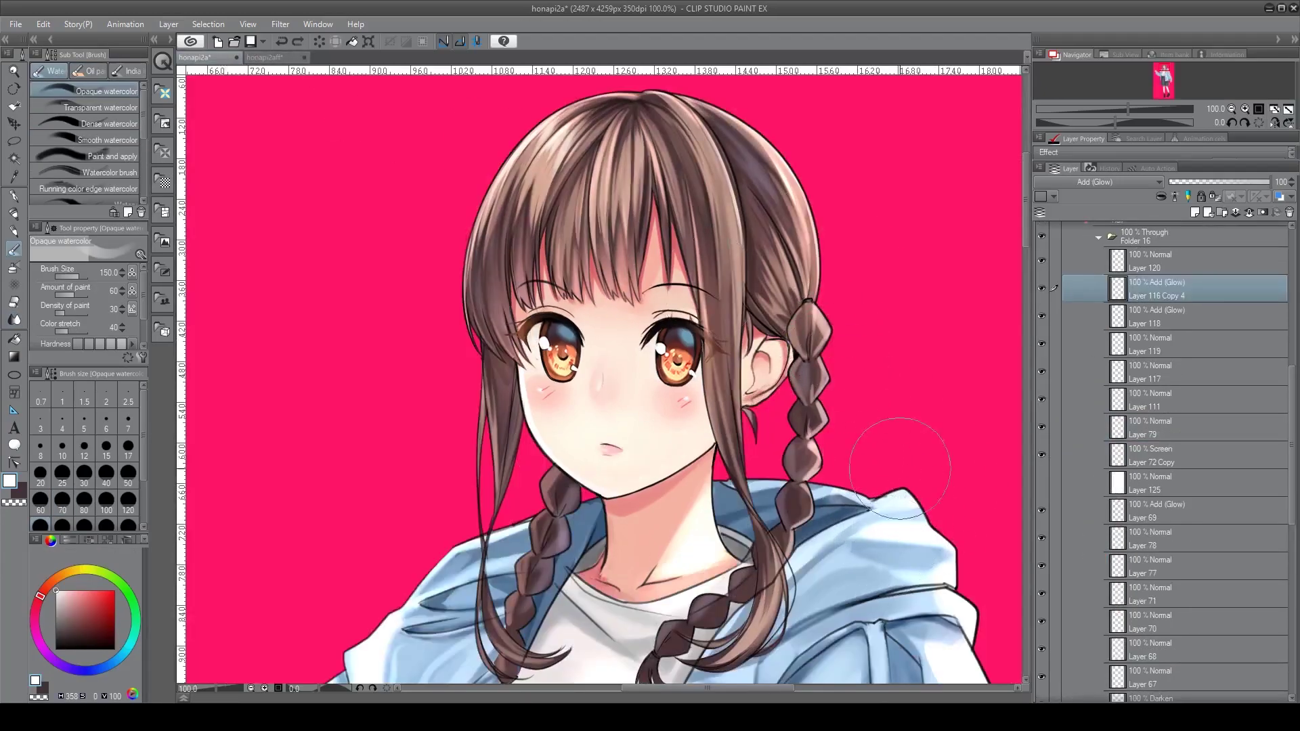
Collapse Folder 16 and hide it so the braided hair shows without its glow highlights
{"action": "left_click", "coordinate": [1101, 238]}
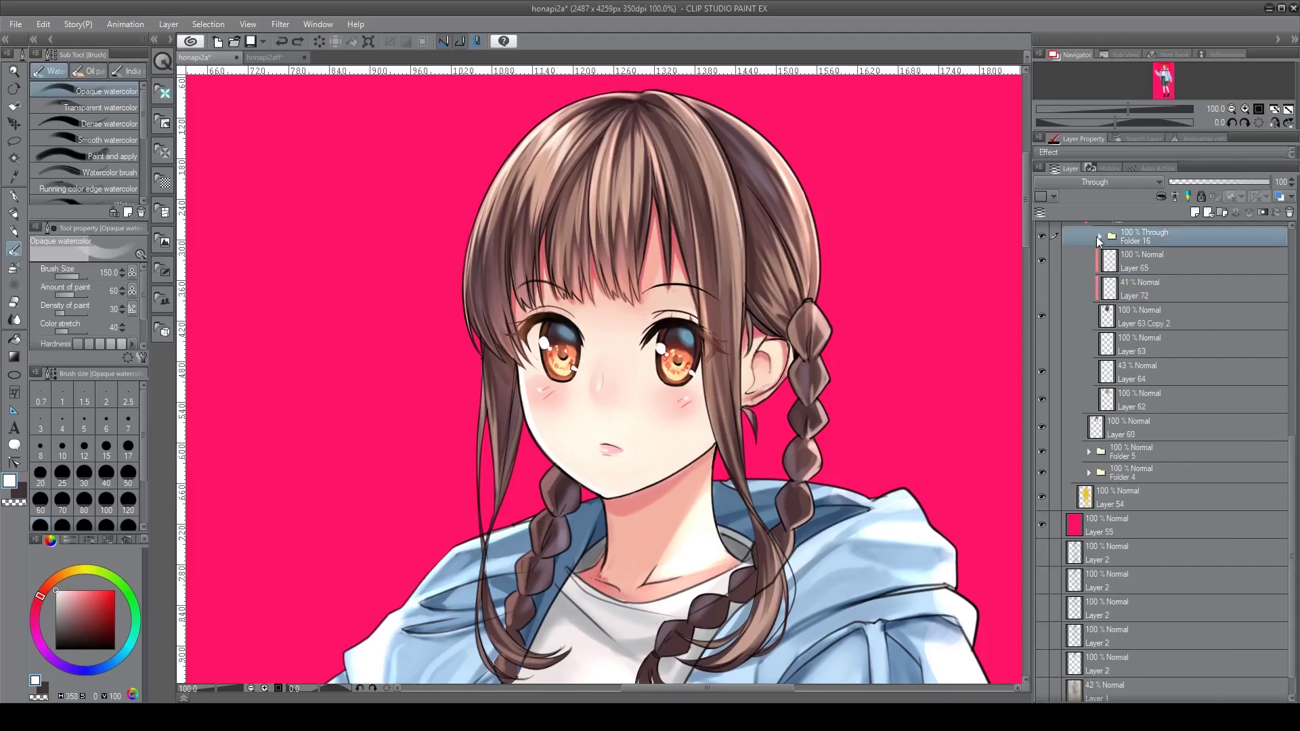
{"action": "left_click", "coordinate": [1042, 234]}
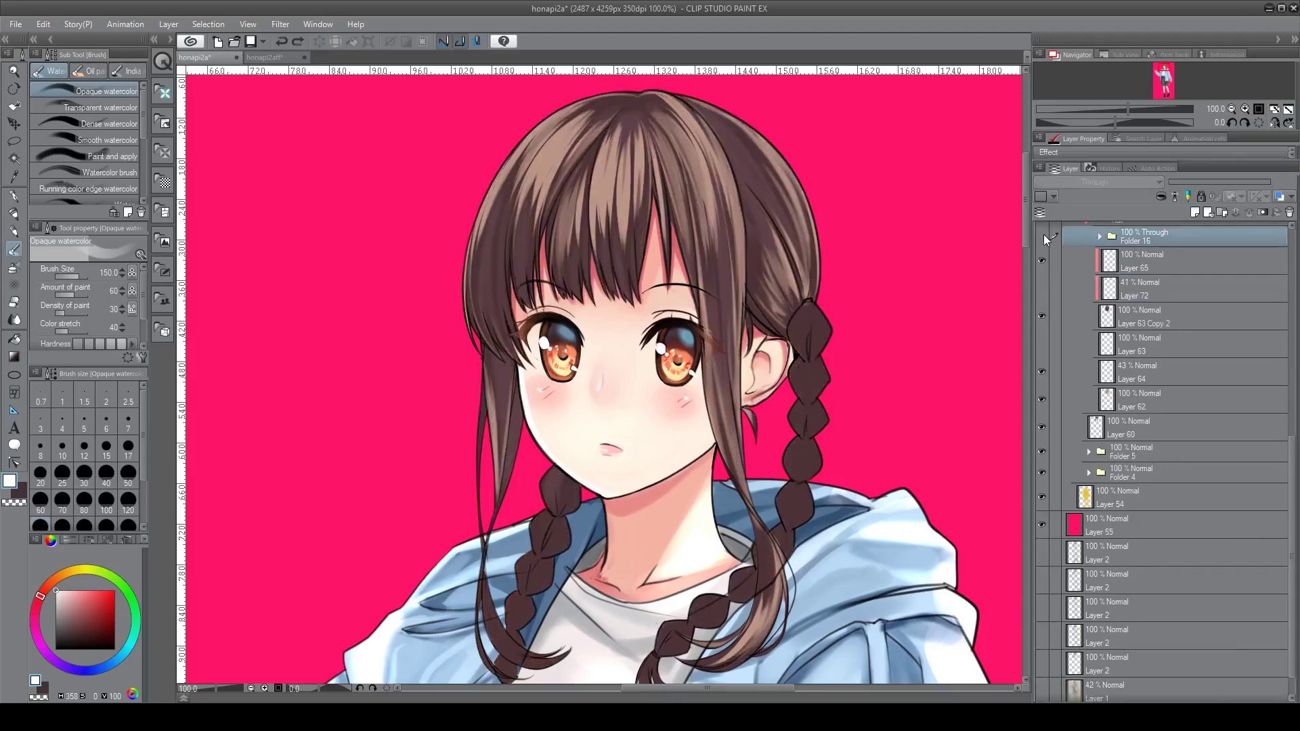